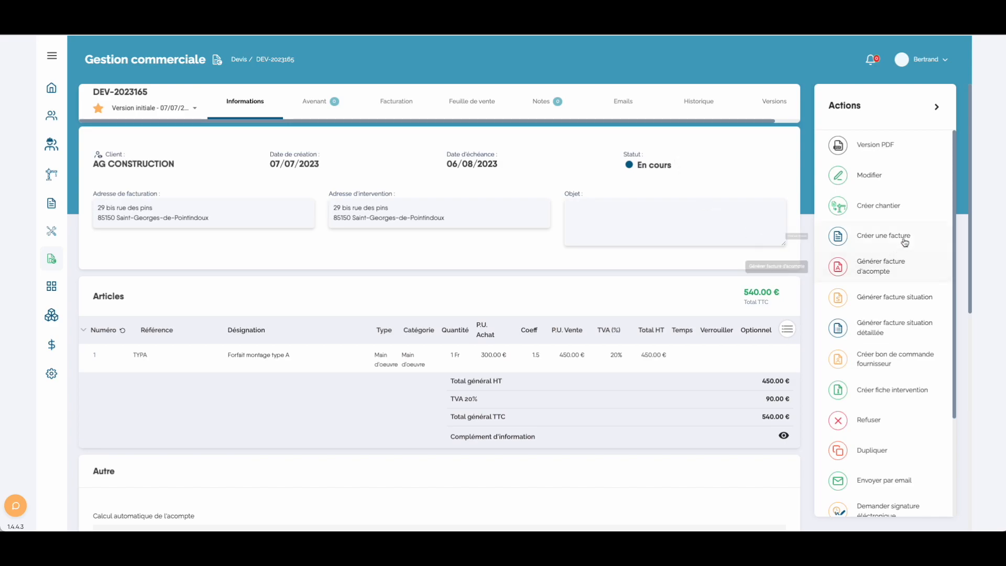
- Create a full invoice from the open AG CONSTRUCTION quote and validate it
{"action": "left_click", "coordinate": [880, 240]}
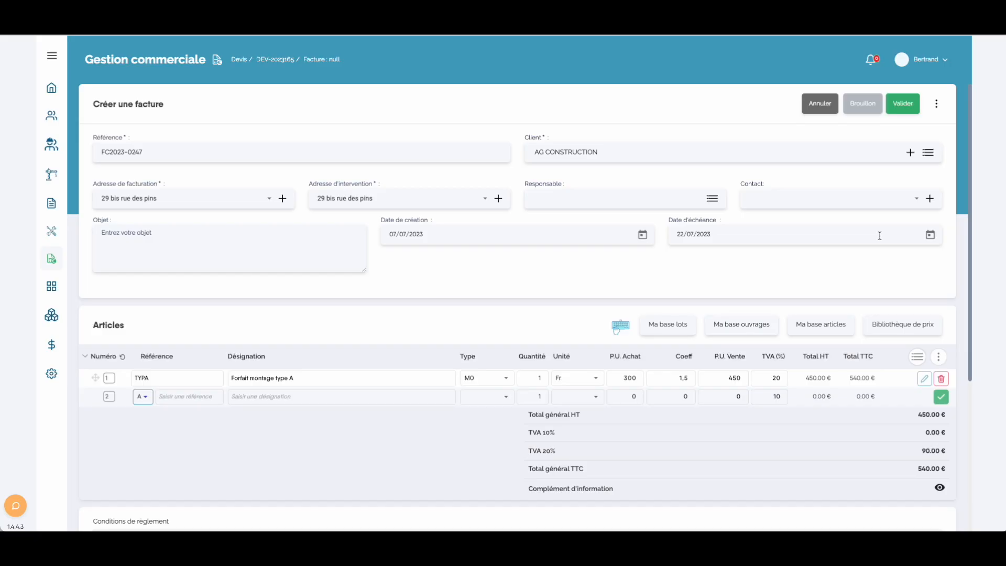
{"action": "left_click", "coordinate": [901, 107]}
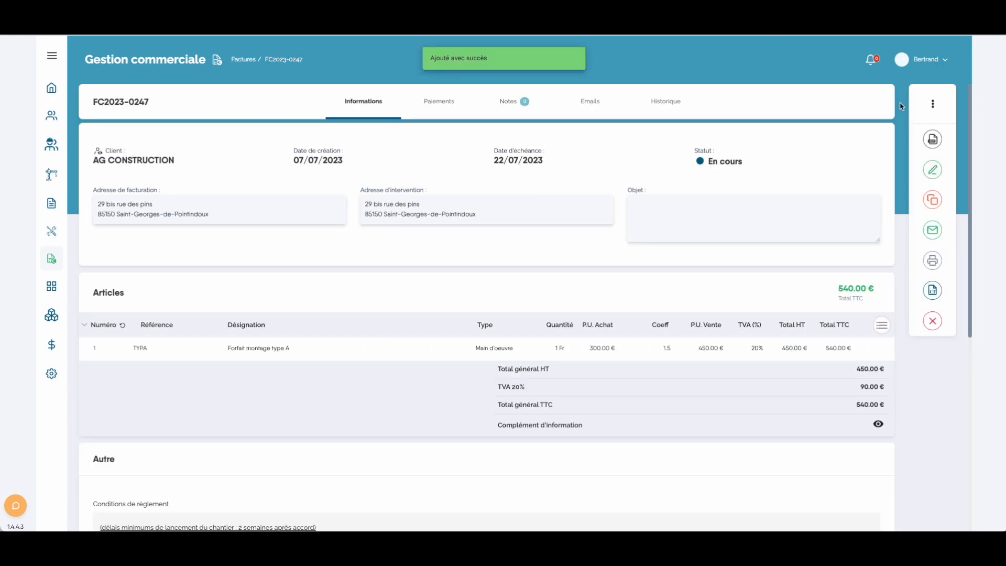
- Return to the quote linked to the invoice and duplicate it
{"action": "scroll", "coordinate": [588, 274], "scroll_direction": "down", "scroll_amount": 6}
{"action": "left_click", "coordinate": [300, 375]}
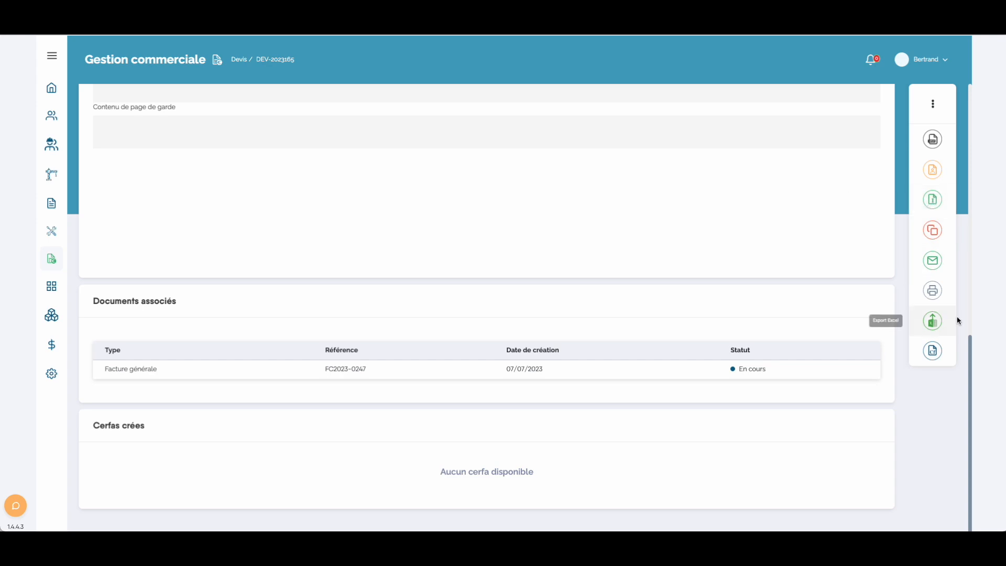
{"action": "left_click", "coordinate": [932, 230]}
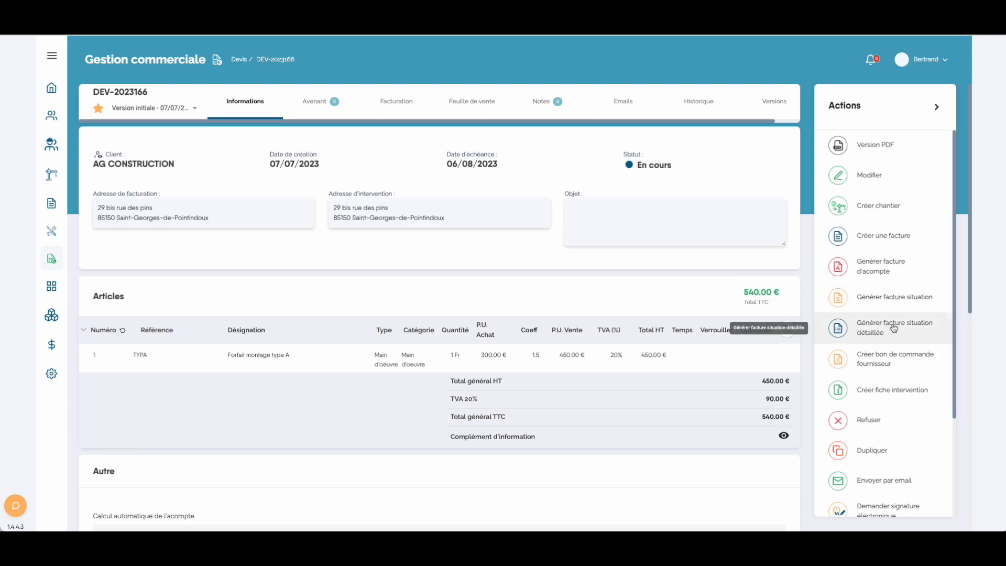
- Create a deposit invoice (facture d'acompte) from the duplicated quote with an advancement of 150 € and validate it
{"action": "left_click", "coordinate": [877, 269]}
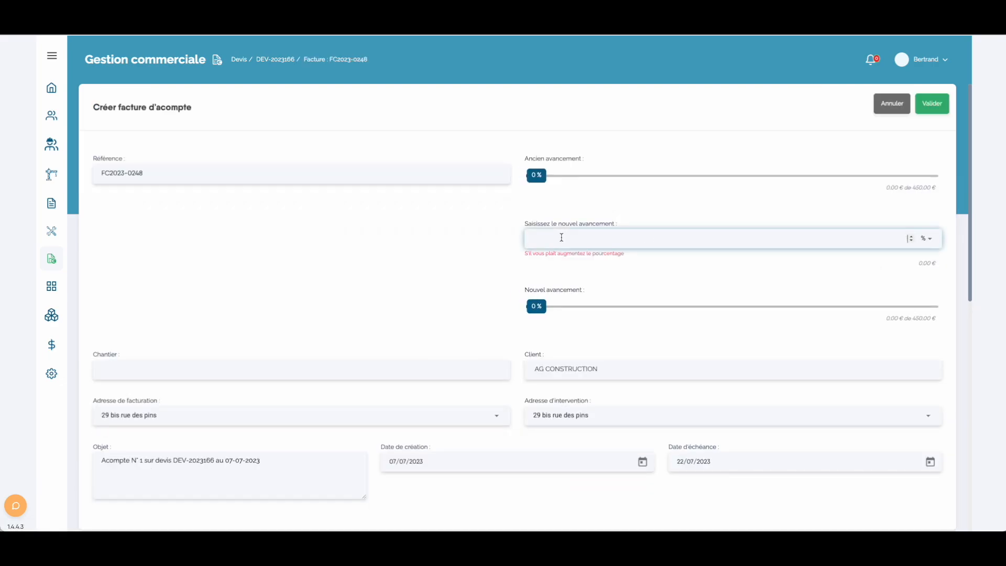
{"action": "type", "text": "30"}
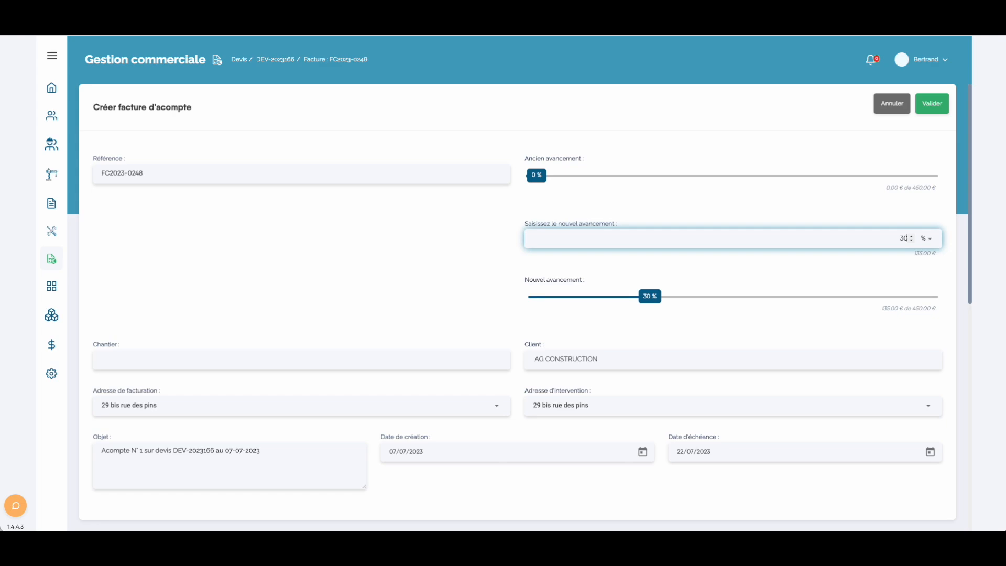
{"action": "left_click", "coordinate": [926, 239]}
{"action": "left_click", "coordinate": [917, 264]}
{"action": "type", "text": "150"}
{"action": "scroll", "coordinate": [802, 231], "scroll_direction": "down", "scroll_amount": 6}
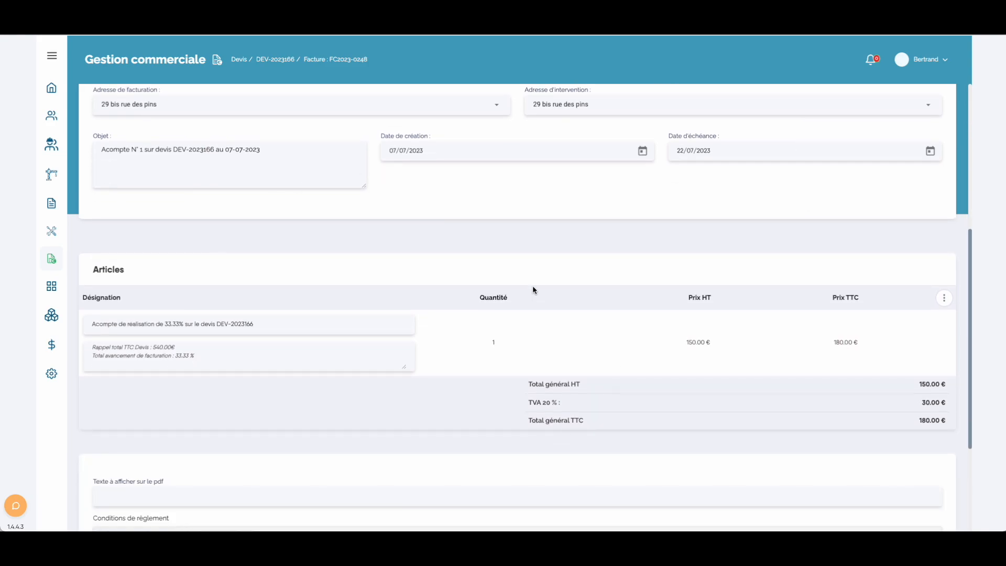
{"action": "scroll", "coordinate": [838, 236], "scroll_direction": "up", "scroll_amount": 6}
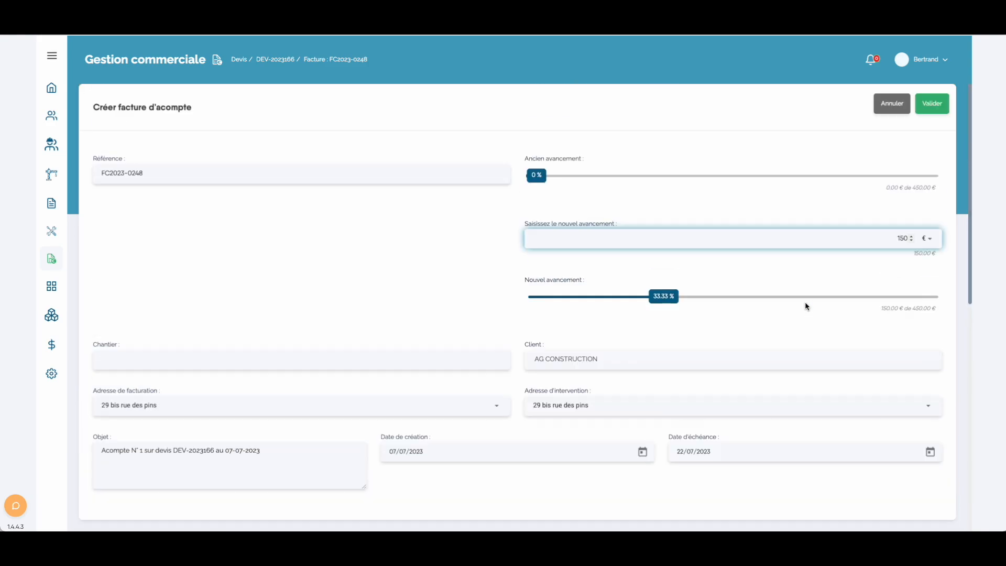
{"action": "left_click", "coordinate": [937, 105]}
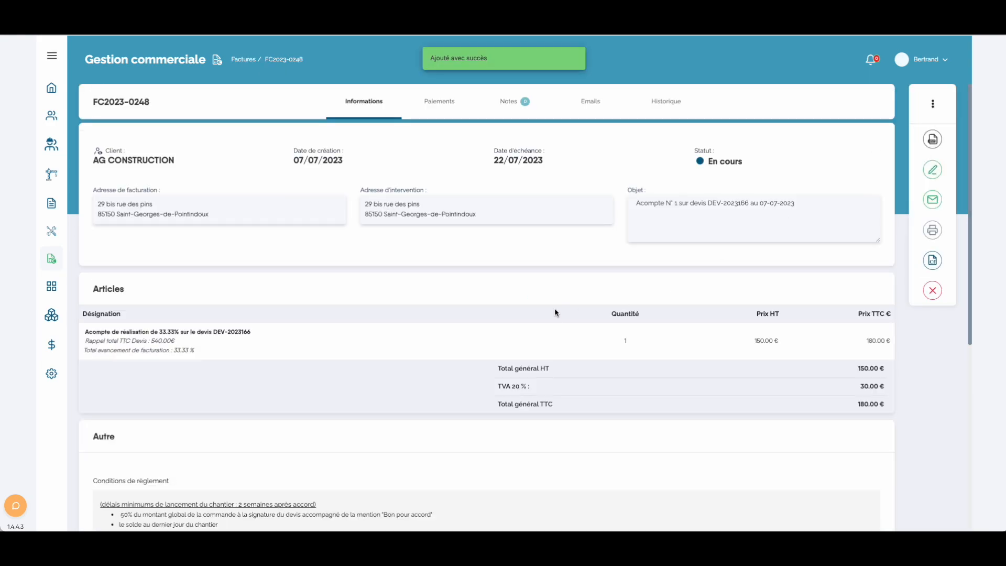
- Return to the linked quote, then create and validate a second deposit invoice with a 15% advancement
{"action": "scroll", "coordinate": [555, 312], "scroll_direction": "down", "scroll_amount": 6}
{"action": "left_click", "coordinate": [446, 375]}
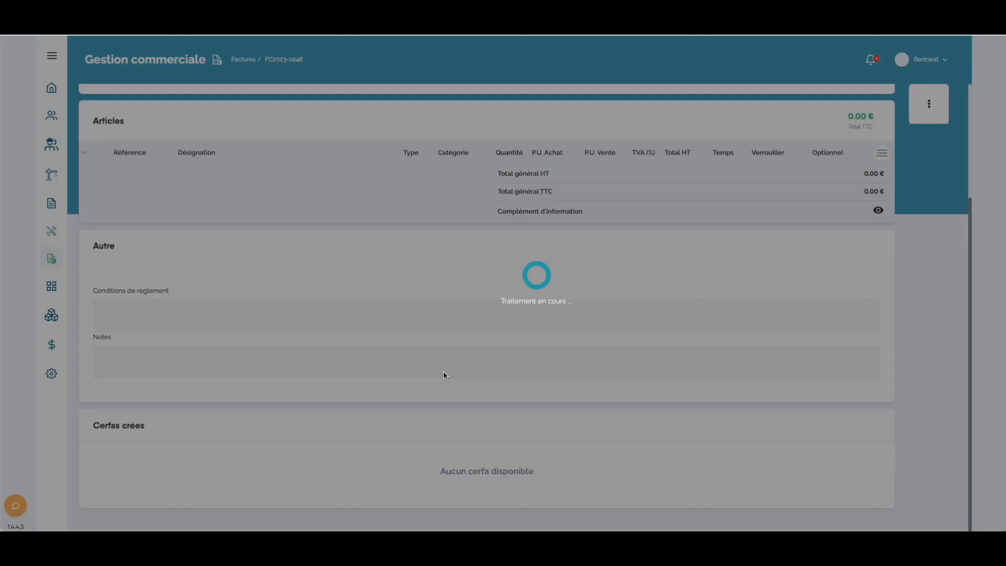
{"action": "scroll", "coordinate": [838, 298], "scroll_direction": "up", "scroll_amount": 10}
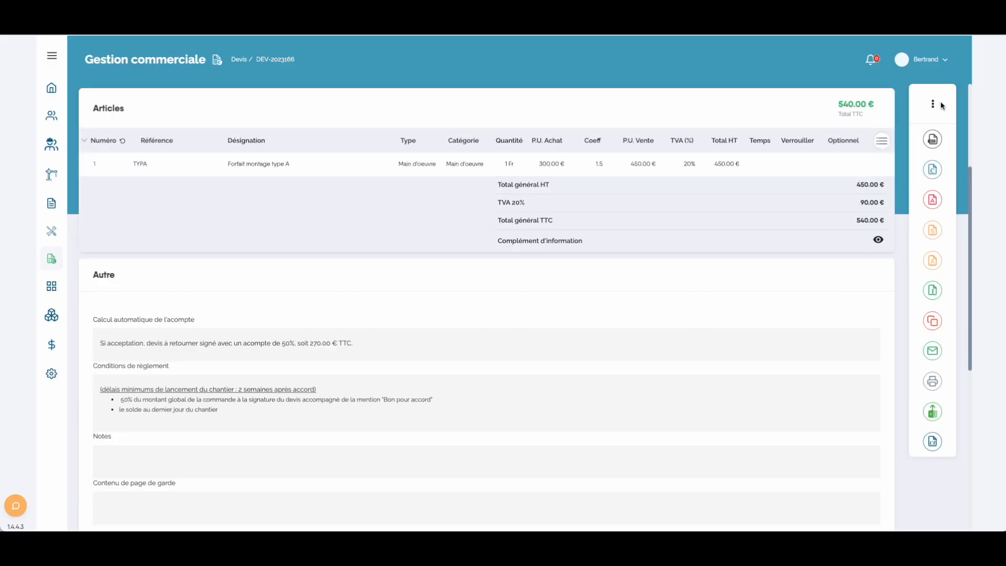
{"action": "left_click", "coordinate": [934, 103]}
{"action": "left_click", "coordinate": [897, 208]}
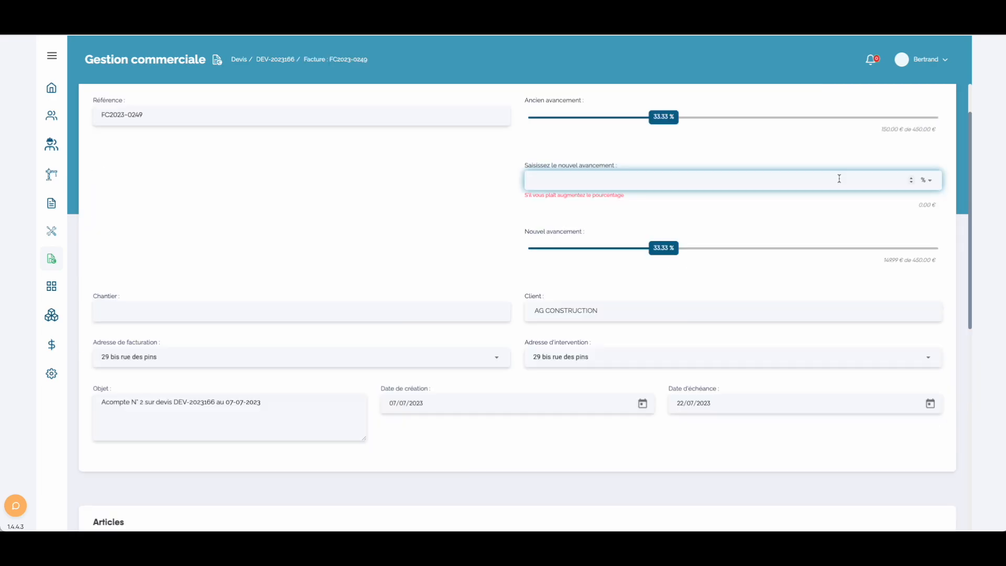
{"action": "type", "text": "155"}
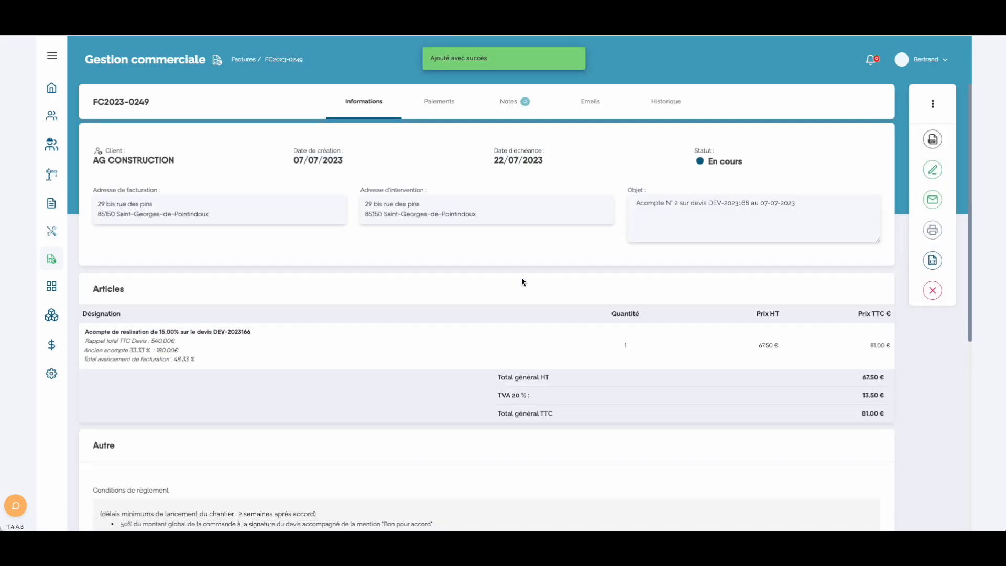
- Reopen the quote linked to the second deposit invoice, then generate and validate its closing invoice (facture de clôture)
{"action": "scroll", "coordinate": [526, 280], "scroll_direction": "down", "scroll_amount": 7}
{"action": "left_click", "coordinate": [472, 374]}
{"action": "left_click", "coordinate": [930, 105]}
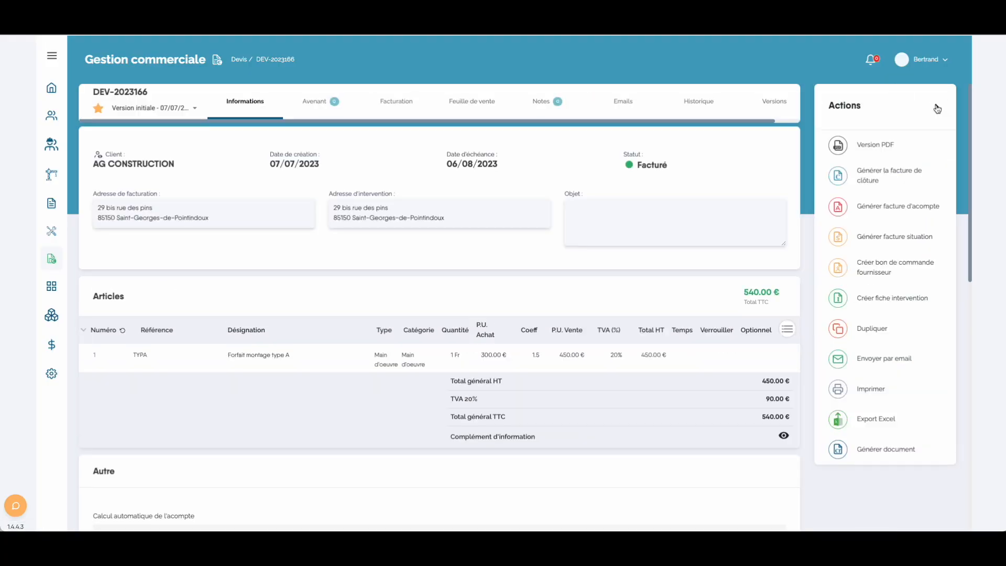
{"action": "left_click", "coordinate": [881, 178]}
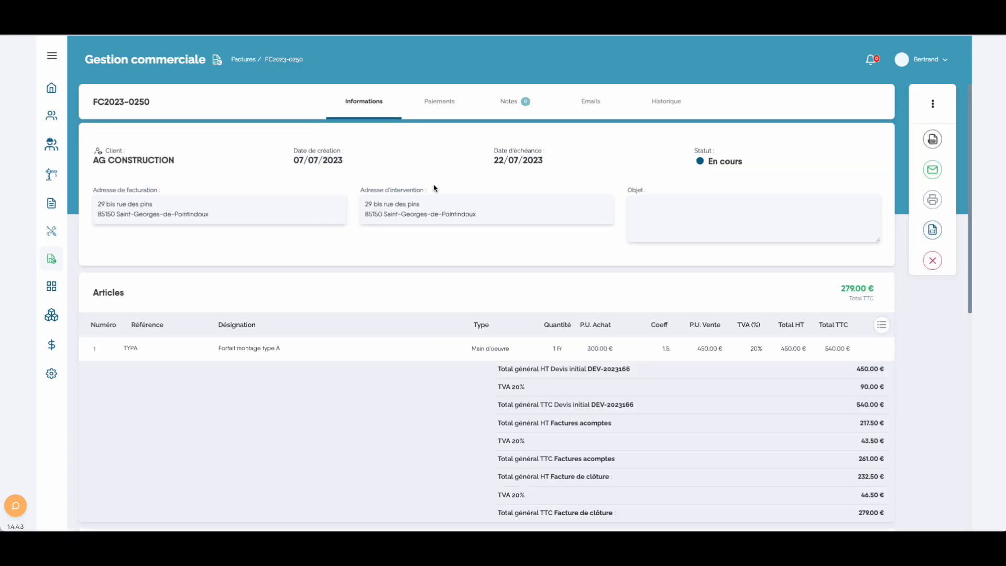
- Open the bathroom renovation quote for AG CONSTRUCTION and create a validated deposit invoice for 40% of it
{"action": "mouse_move", "coordinate": [53, 260]}
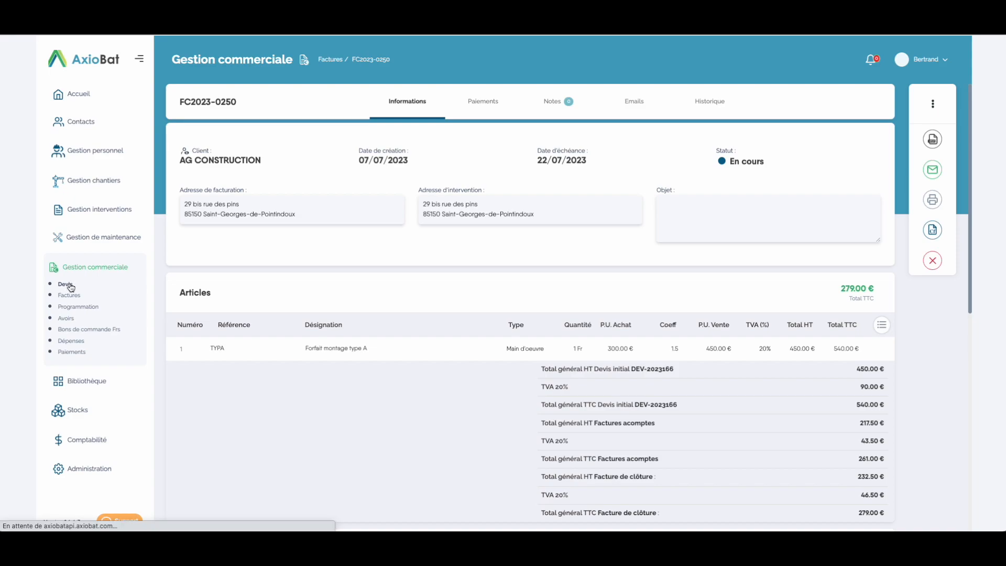
{"action": "left_click", "coordinate": [70, 284]}
{"action": "left_click", "coordinate": [402, 226]}
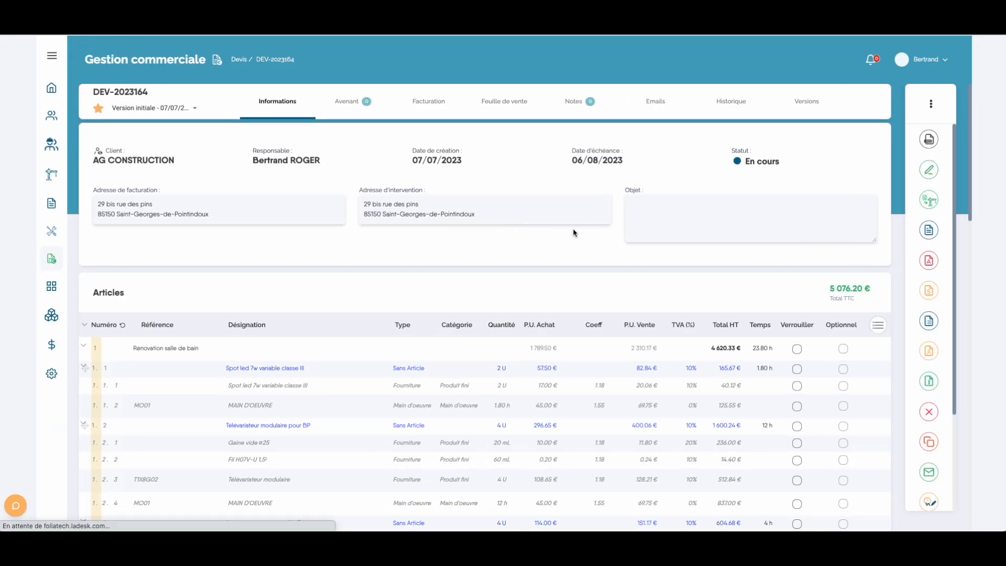
{"action": "left_click", "coordinate": [870, 272]}
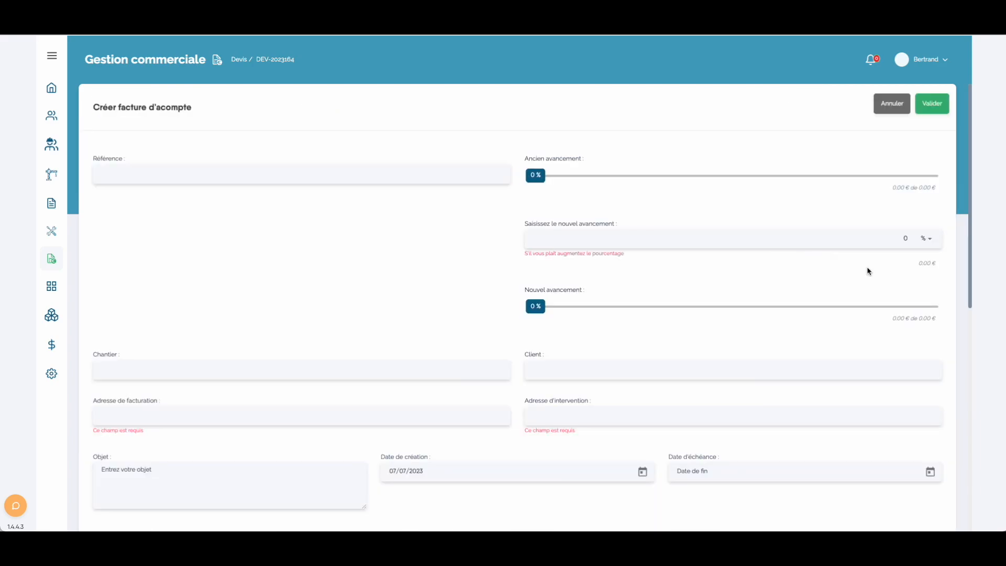
{"action": "left_click", "coordinate": [862, 238]}
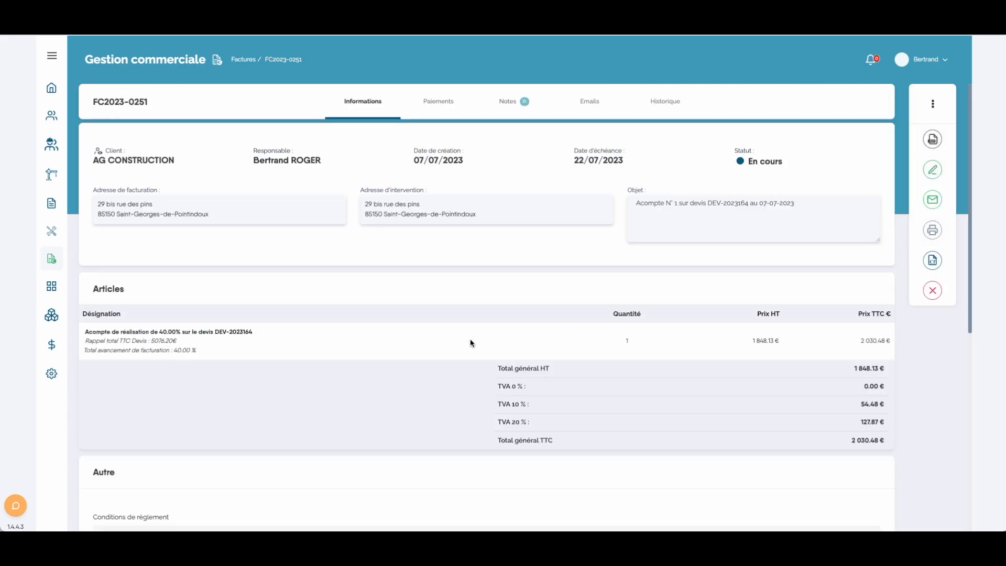
- From the linked bathroom renovation quote, create a situation invoice (facture situation) with a 30% advancement and validate it
{"action": "scroll", "coordinate": [470, 340], "scroll_direction": "down", "scroll_amount": 7}
{"action": "left_click", "coordinate": [240, 372]}
{"action": "scroll", "coordinate": [565, 227], "scroll_direction": "up", "scroll_amount": 20}
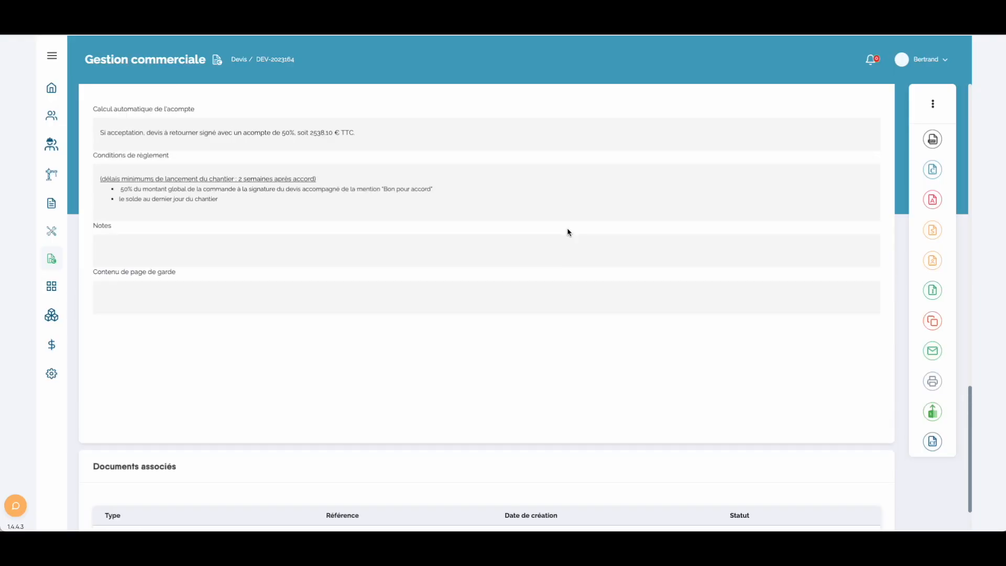
{"action": "left_click", "coordinate": [933, 103]}
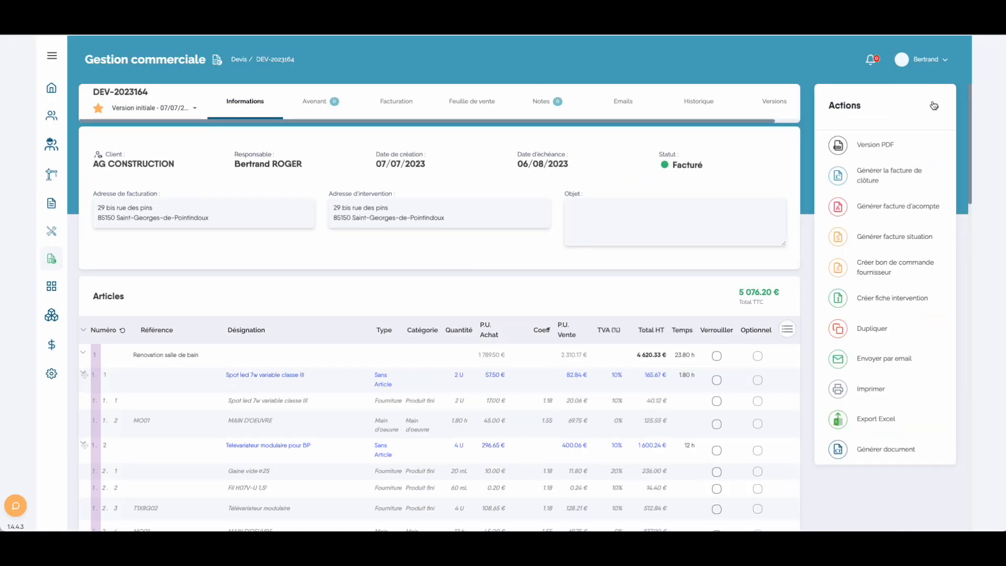
{"action": "left_click", "coordinate": [889, 242]}
{"action": "type", "text": "30"}
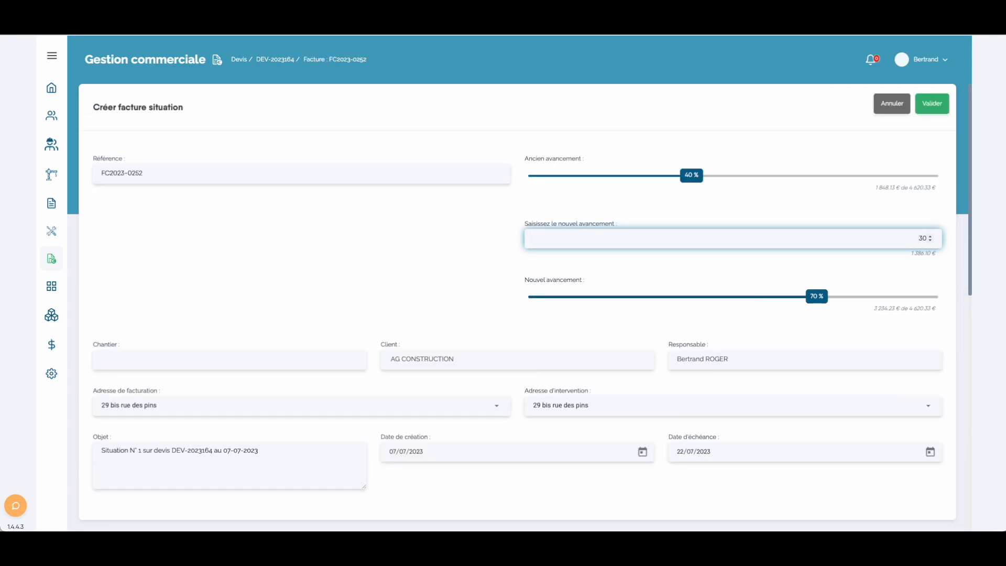
{"action": "scroll", "coordinate": [652, 245], "scroll_direction": "down", "scroll_amount": 4}
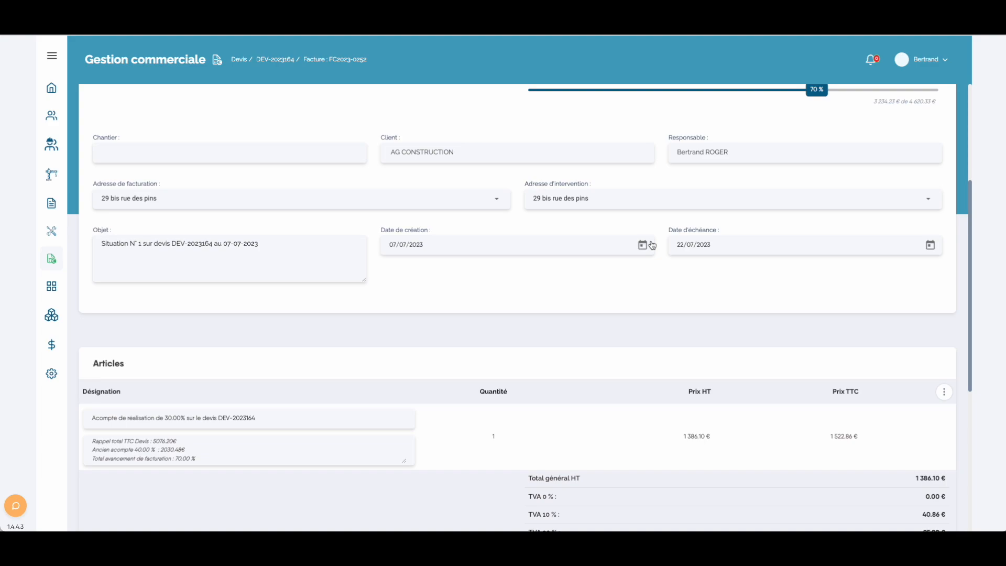
{"action": "scroll", "coordinate": [652, 245], "scroll_direction": "up", "scroll_amount": 4}
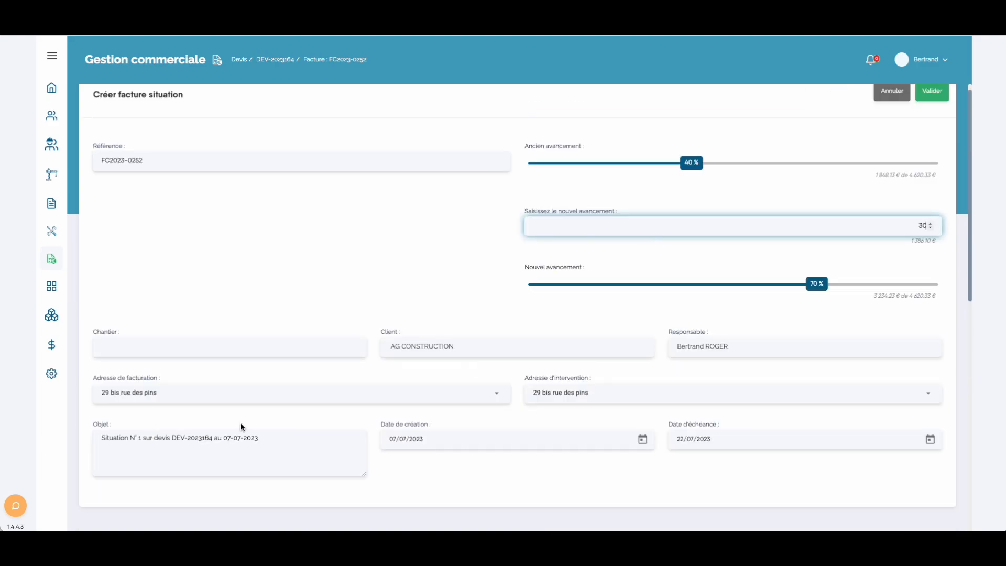
{"action": "left_click", "coordinate": [930, 93]}
- Generate the closing invoice from the linked bathroom renovation quote, check the deposit and situation totals, and validate it
{"action": "scroll", "coordinate": [587, 273], "scroll_direction": "down", "scroll_amount": 4}
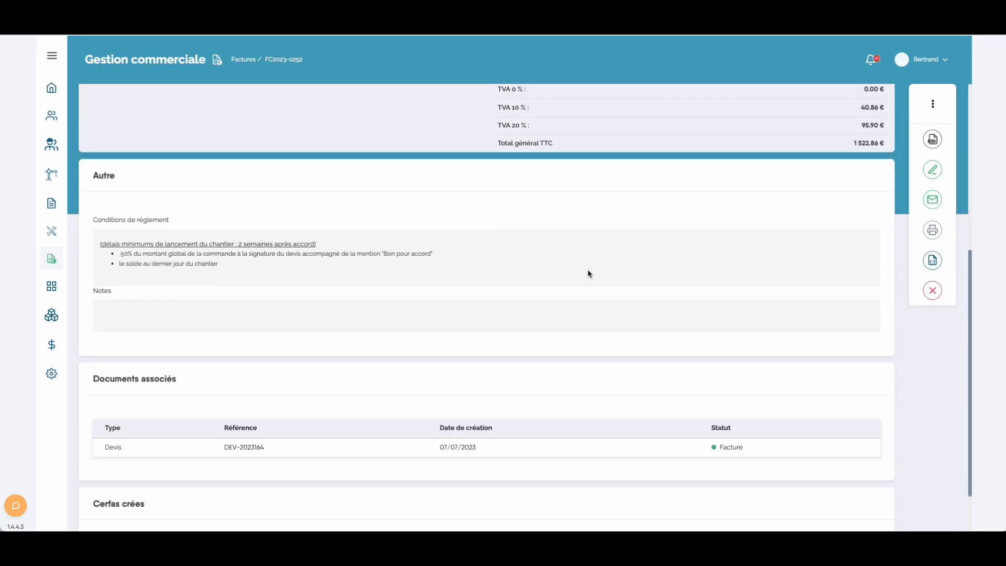
{"action": "scroll", "coordinate": [588, 274], "scroll_direction": "up", "scroll_amount": 3}
{"action": "scroll", "coordinate": [587, 274], "scroll_direction": "down", "scroll_amount": 3}
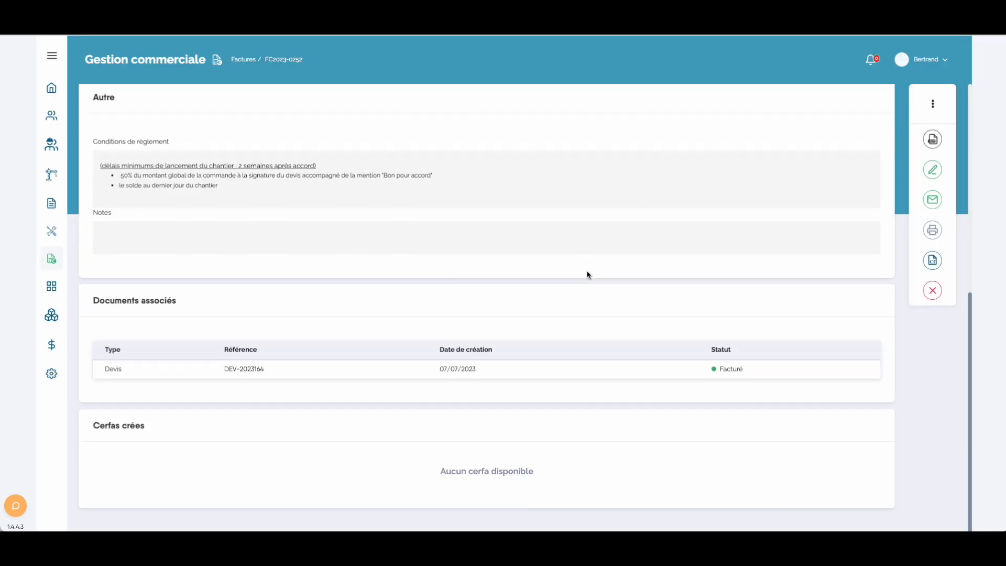
{"action": "left_click", "coordinate": [300, 375]}
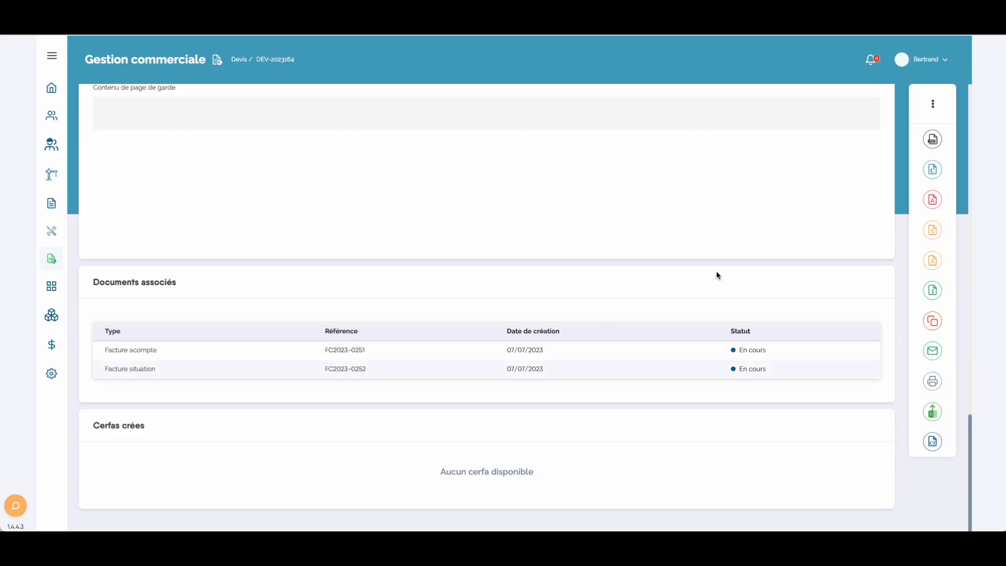
{"action": "scroll", "coordinate": [718, 269], "scroll_direction": "up", "scroll_amount": 6}
{"action": "left_click", "coordinate": [952, 97]}
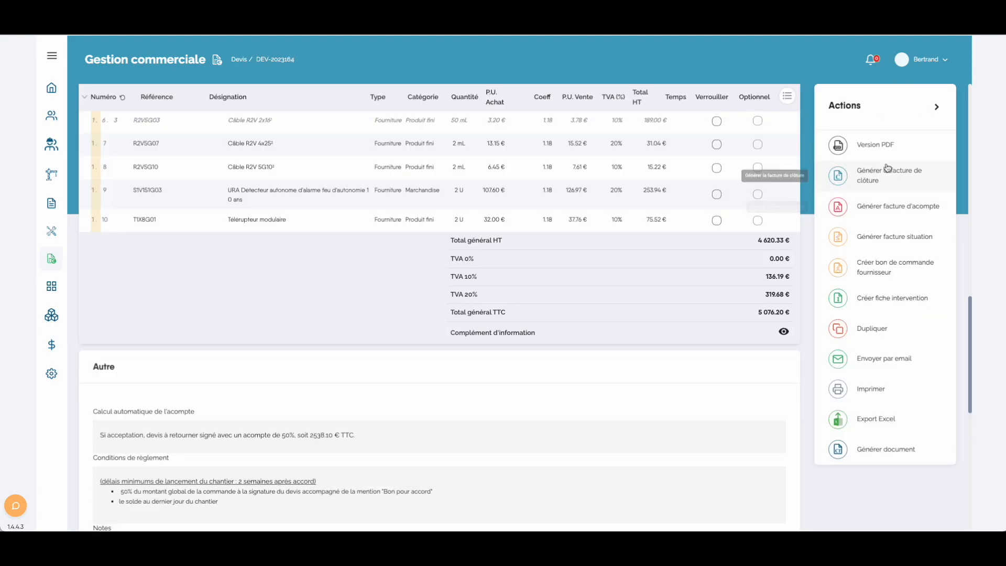
{"action": "left_click", "coordinate": [877, 177]}
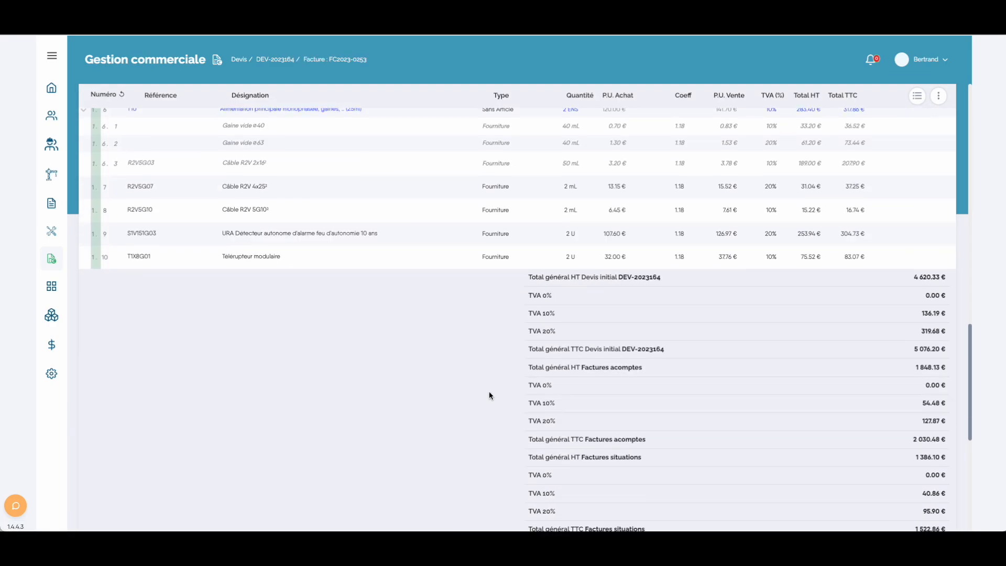
{"action": "scroll", "coordinate": [675, 345], "scroll_direction": "down", "scroll_amount": 1}
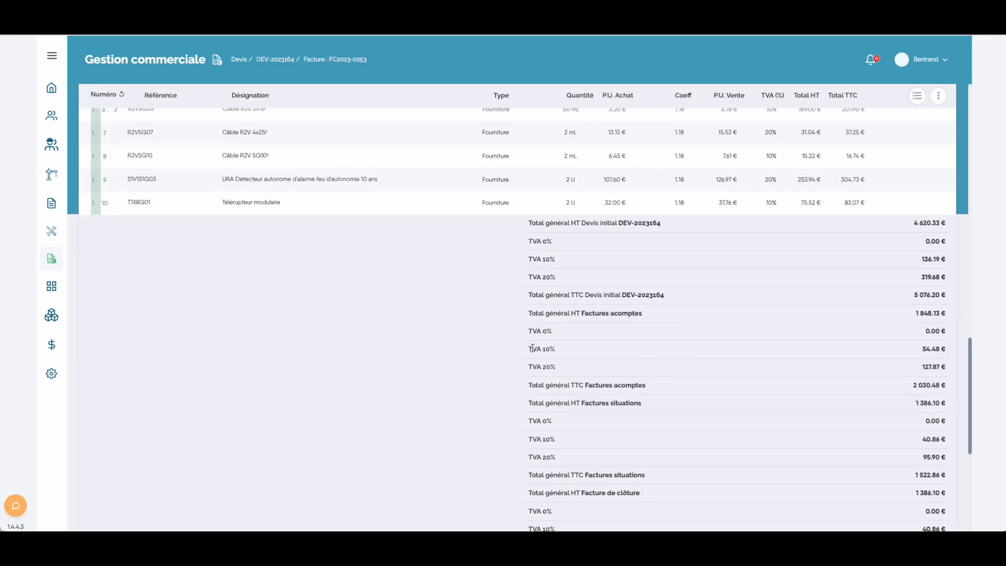
{"action": "left_click_drag", "start_coordinate": [528, 313], "coordinate": [659, 316]}
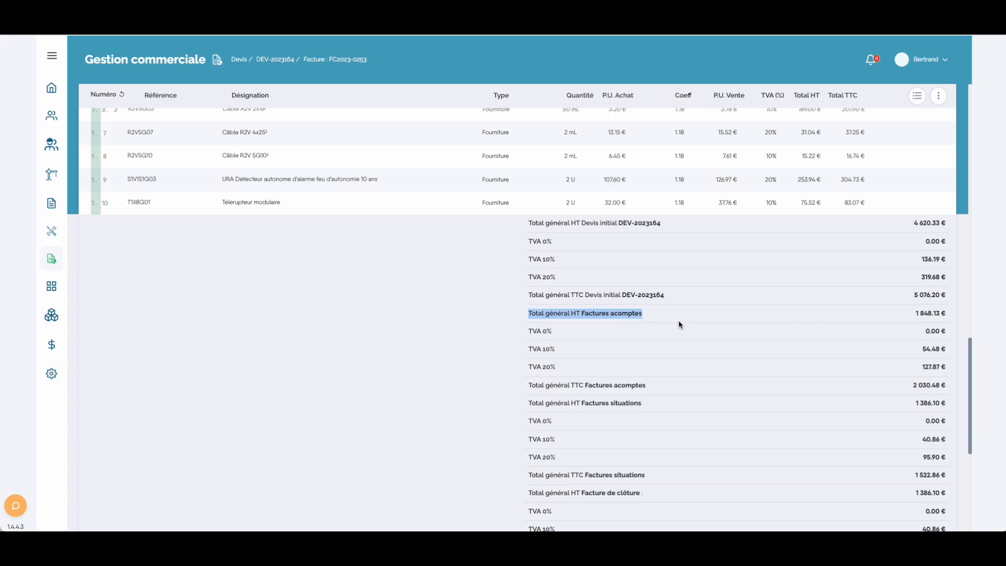
{"action": "scroll", "coordinate": [679, 324], "scroll_direction": "down", "scroll_amount": 1}
{"action": "left_click_drag", "start_coordinate": [528, 344], "coordinate": [658, 346]}
{"action": "scroll", "coordinate": [676, 351], "scroll_direction": "down", "scroll_amount": 1}
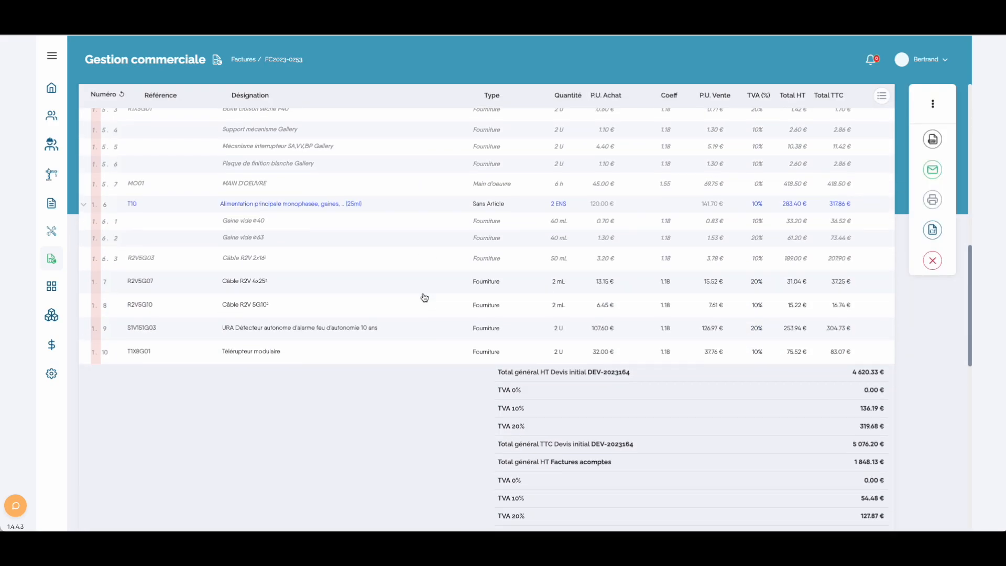
- Return to the linked quote and review the deposit, situation and closing invoices among its associated documents
{"action": "scroll", "coordinate": [423, 296], "scroll_direction": "down", "scroll_amount": 3}
{"action": "scroll", "coordinate": [423, 296], "scroll_direction": "down", "scroll_amount": 5}
{"action": "left_click", "coordinate": [309, 373]}
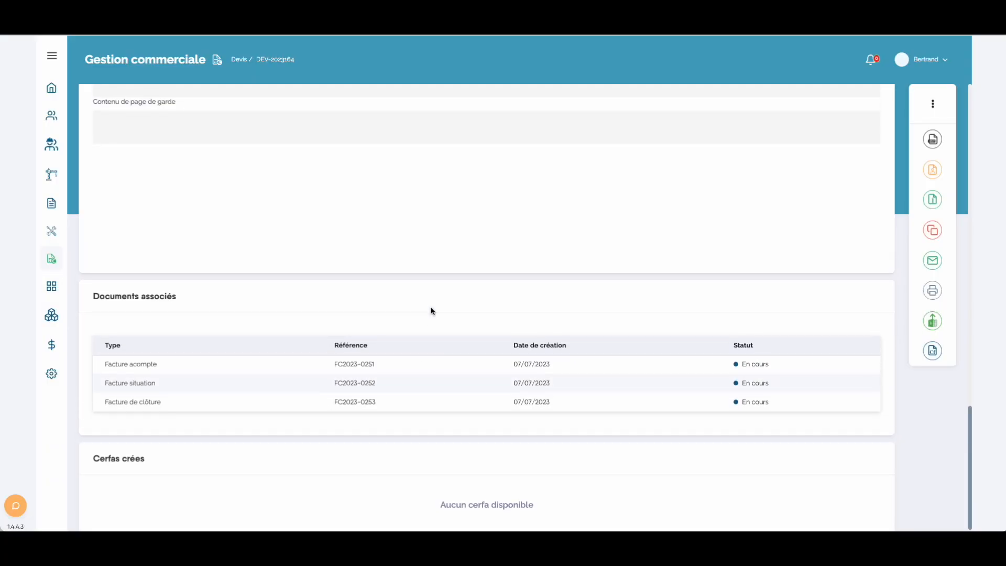
{"action": "left_click", "coordinate": [278, 365]}
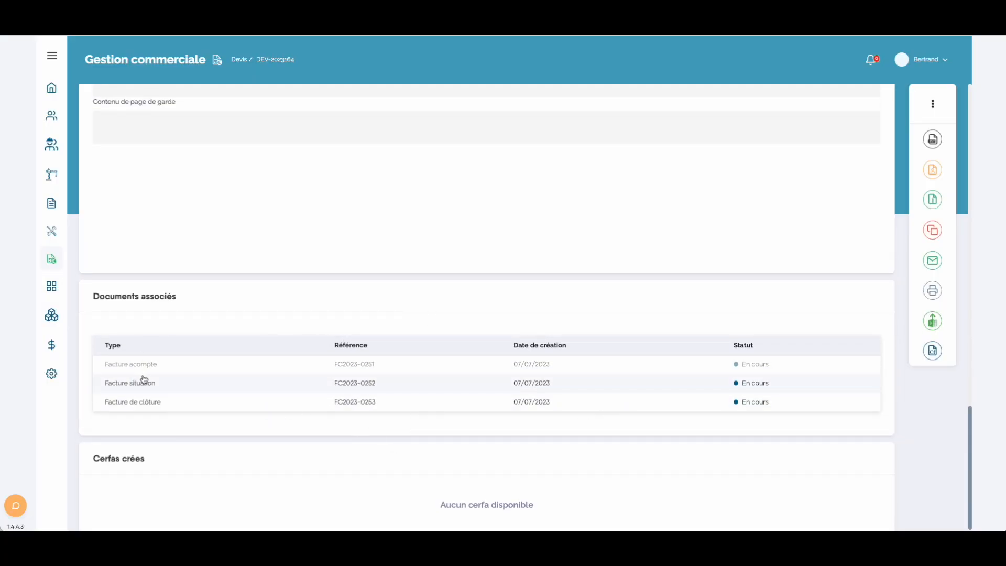
{"action": "left_click", "coordinate": [789, 408]}
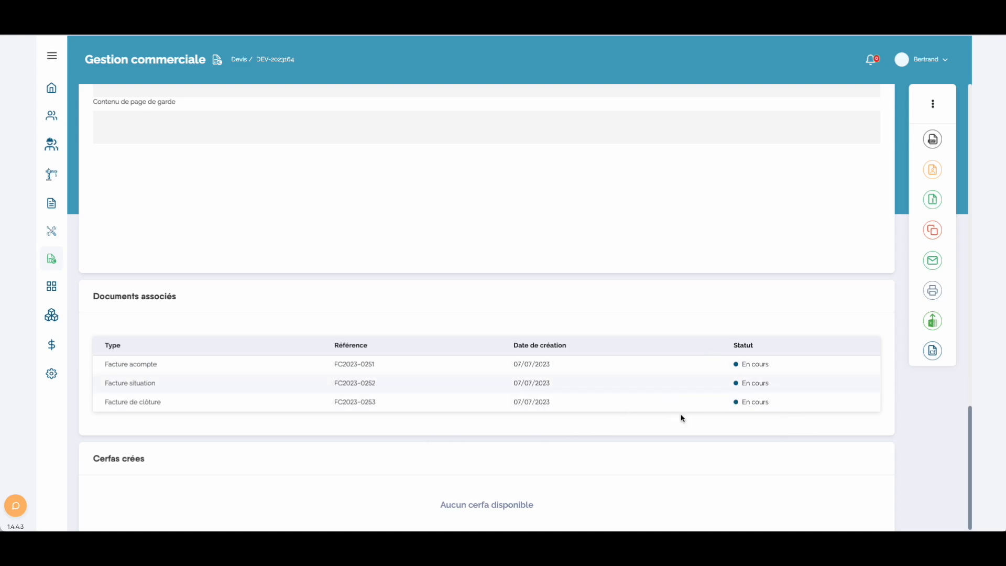
- Open the closing invoice (facture de clôture) among the quote's associated documents, cancel it, and return to the linked quote
{"action": "left_click", "coordinate": [377, 382]}
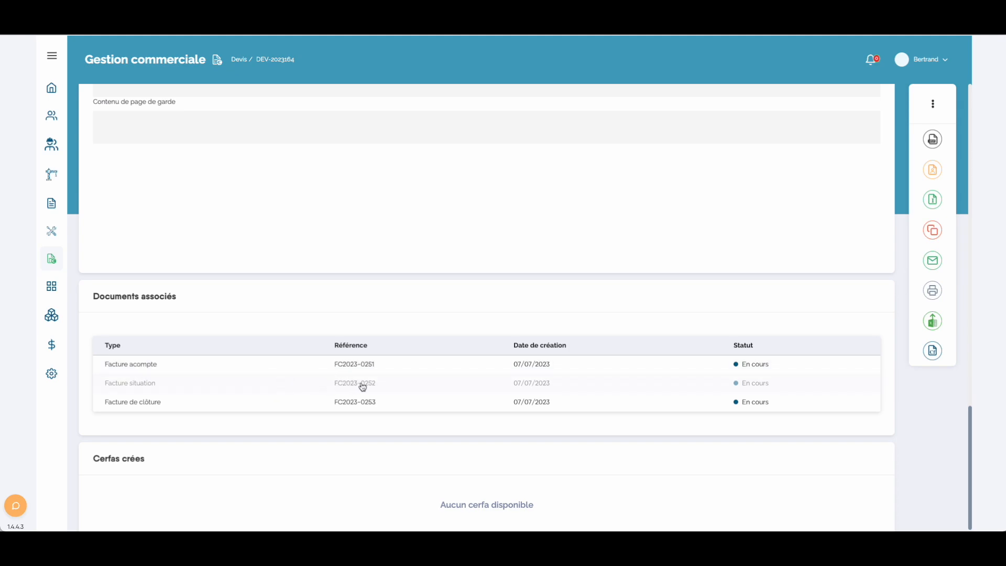
{"action": "left_click", "coordinate": [348, 407]}
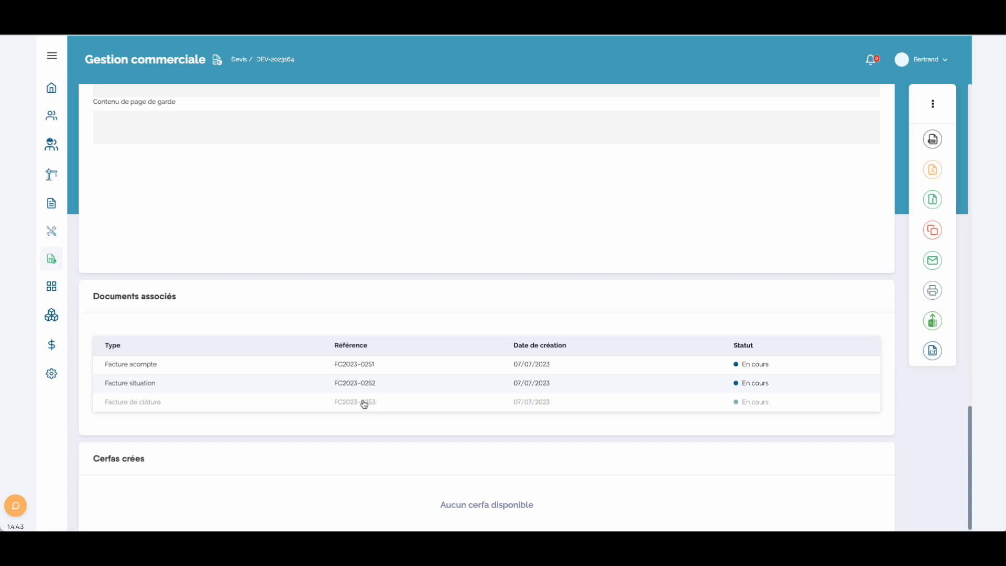
{"action": "left_click", "coordinate": [933, 261]}
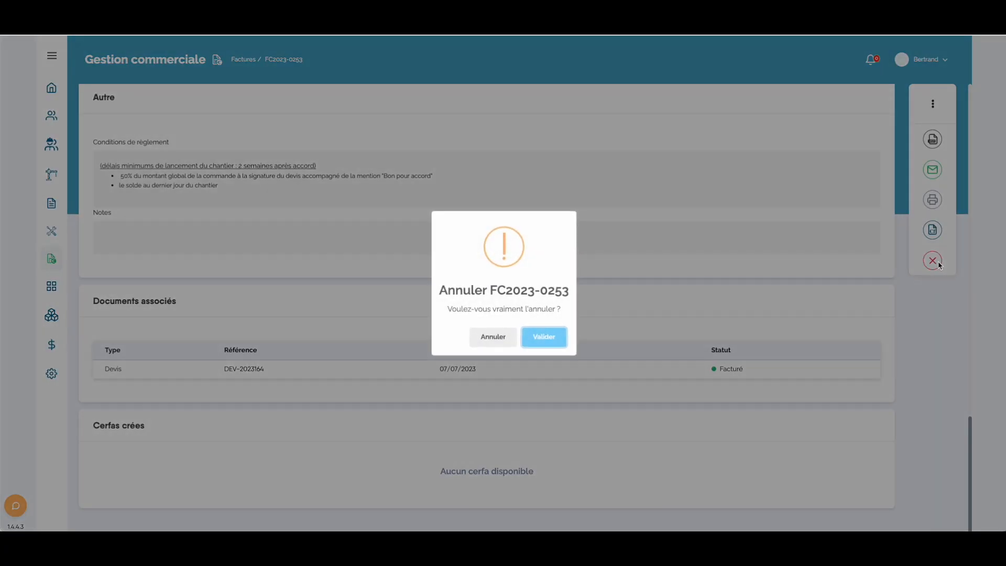
{"action": "left_click", "coordinate": [559, 342]}
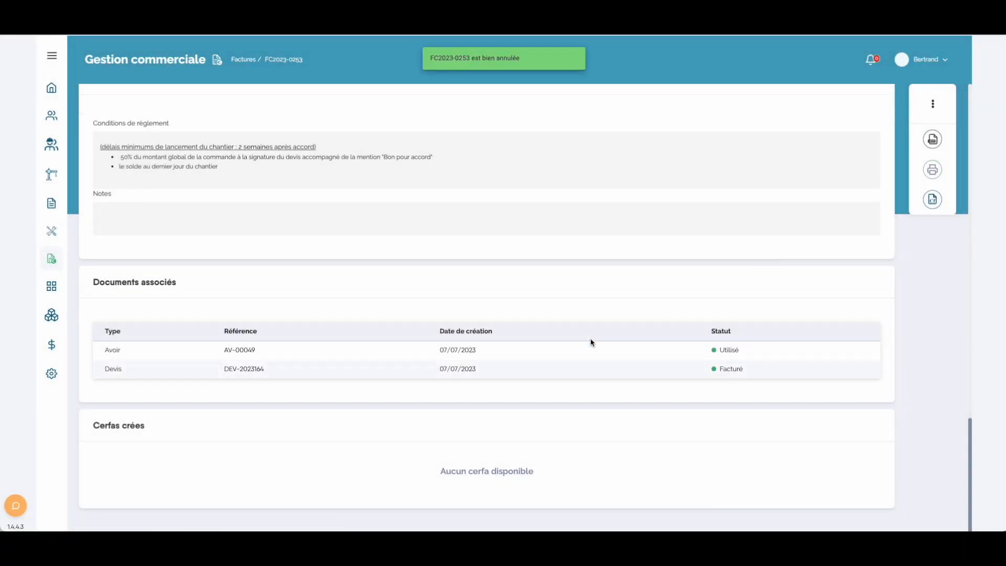
{"action": "left_click", "coordinate": [455, 368]}
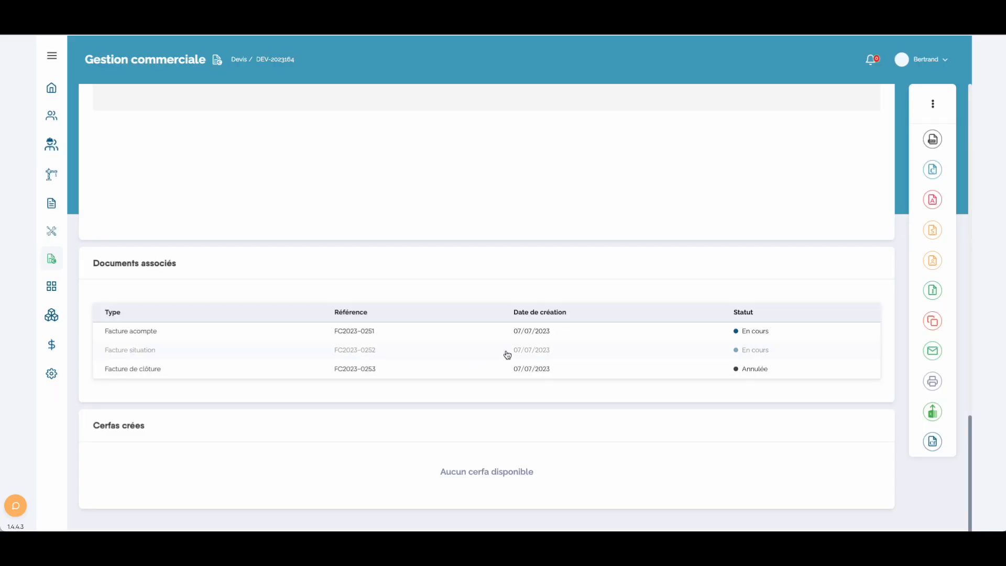
- Open the situation invoice from the quote's associated documents, review its contents, and return to the quote
{"action": "left_click", "coordinate": [507, 352]}
{"action": "scroll", "coordinate": [775, 334], "scroll_direction": "up", "scroll_amount": 2}
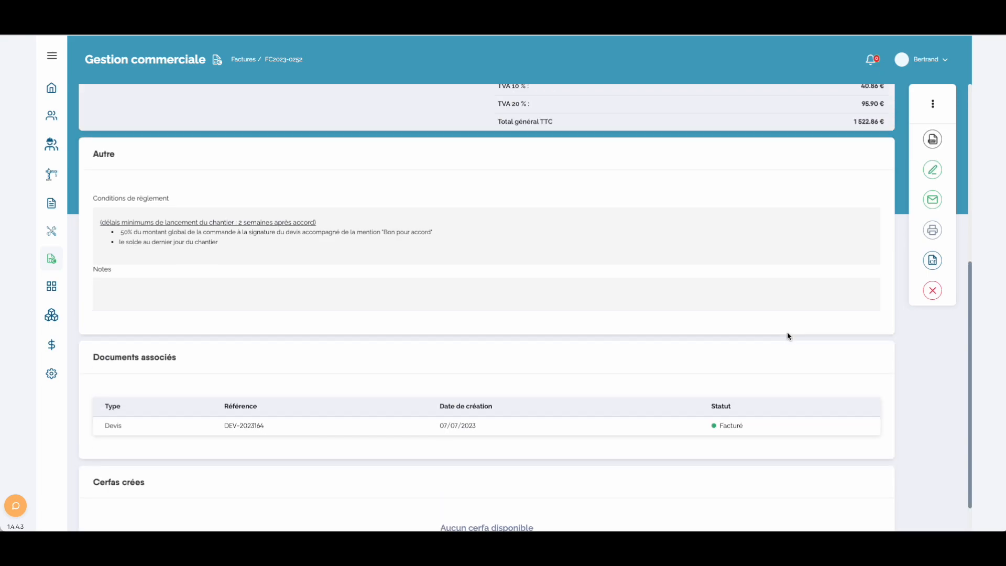
{"action": "scroll", "coordinate": [786, 331], "scroll_direction": "up", "scroll_amount": 5}
{"action": "scroll", "coordinate": [411, 309], "scroll_direction": "down", "scroll_amount": 8}
{"action": "left_click", "coordinate": [236, 360]}
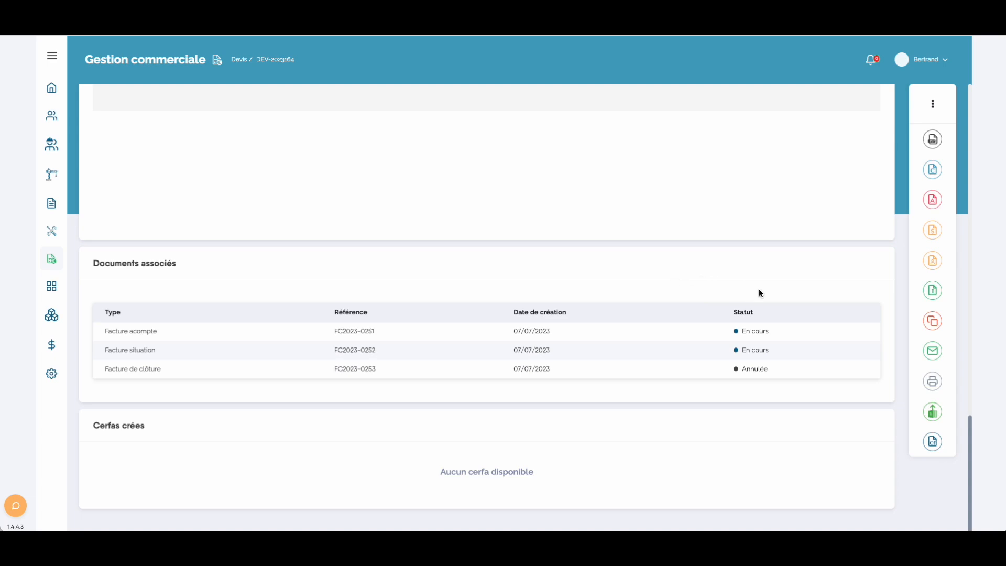
- Duplicate the bathroom renovation quote and start a detailed situation invoice (facture situation détaillée) from the copy
{"action": "left_click", "coordinate": [934, 321]}
{"action": "left_click", "coordinate": [932, 103]}
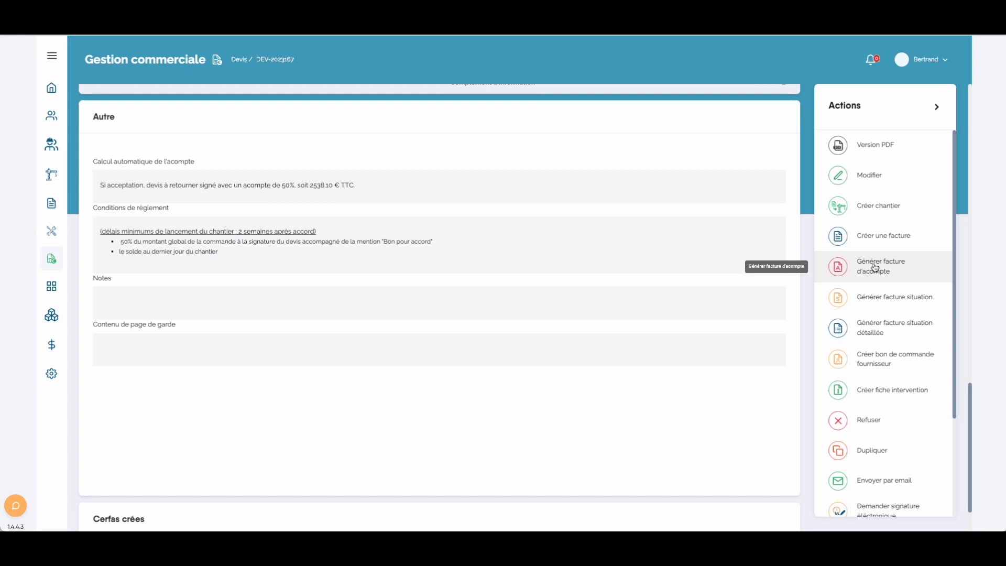
{"action": "left_click", "coordinate": [871, 327]}
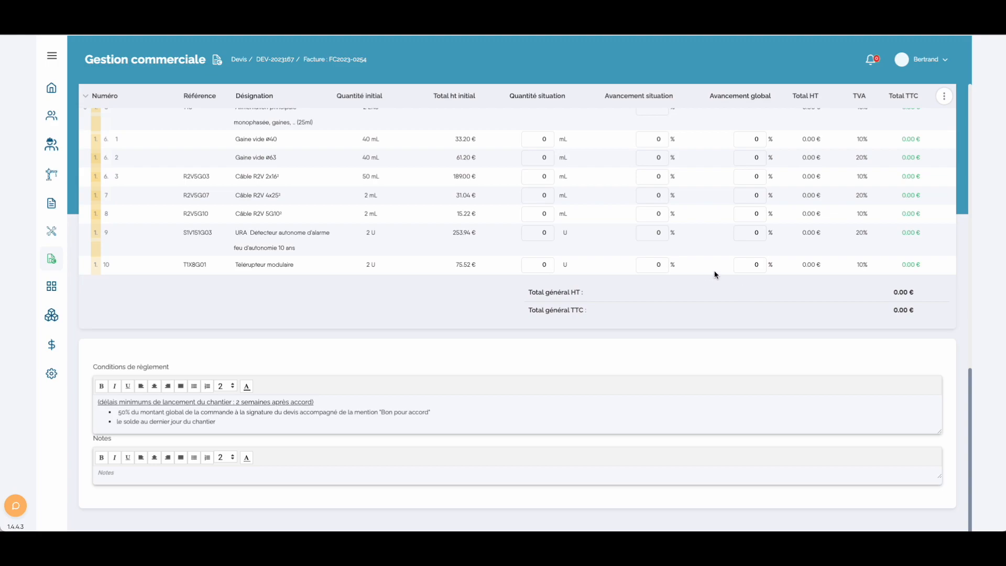
- Set the situation advancement to 30% for the Spot led group and 10% for the Télévariateur modulaire and Détecteur de passage 360° groups
{"action": "scroll", "coordinate": [715, 275], "scroll_direction": "up", "scroll_amount": 5}
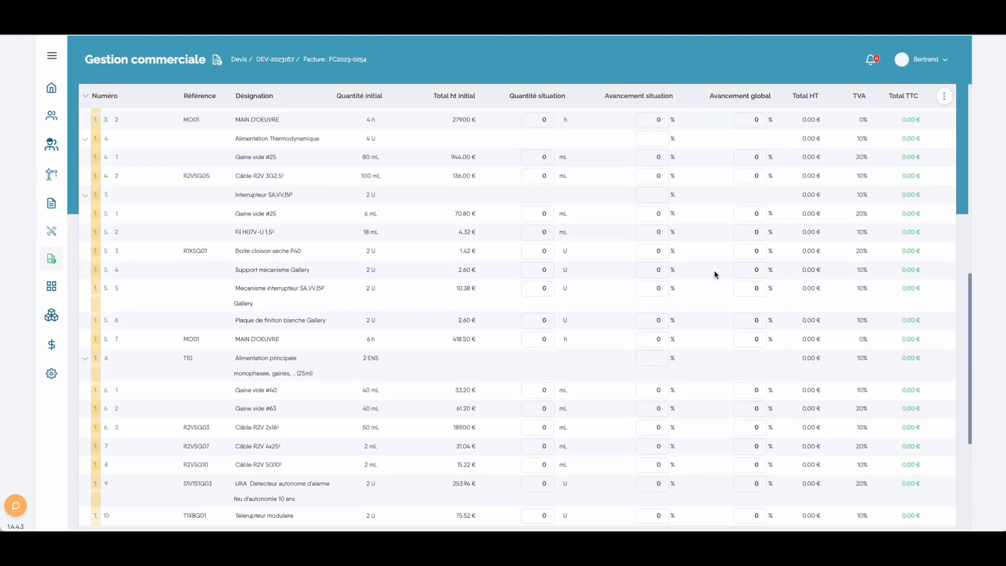
{"action": "scroll", "coordinate": [715, 274], "scroll_direction": "up", "scroll_amount": 3}
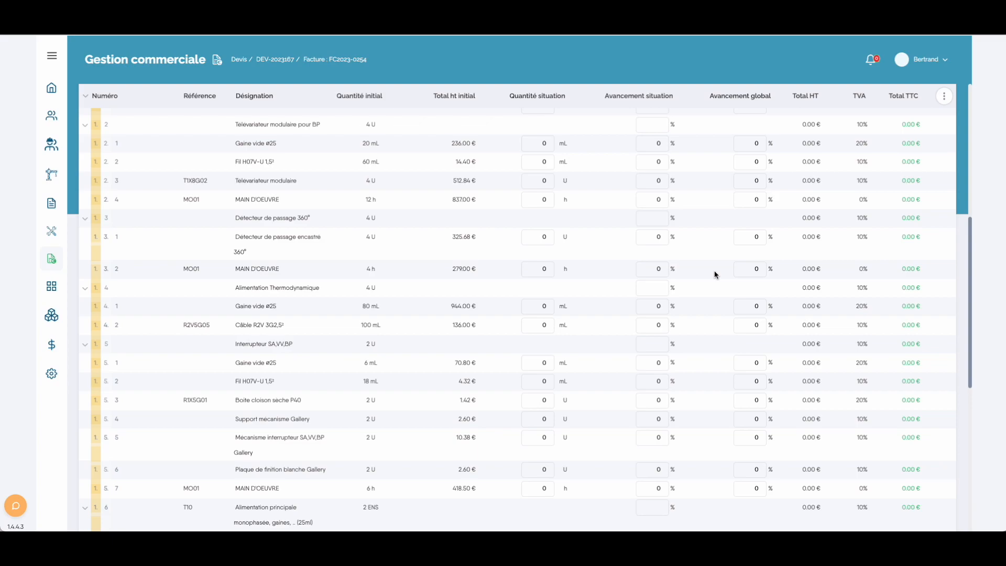
{"action": "scroll", "coordinate": [696, 293], "scroll_direction": "up", "scroll_amount": 2}
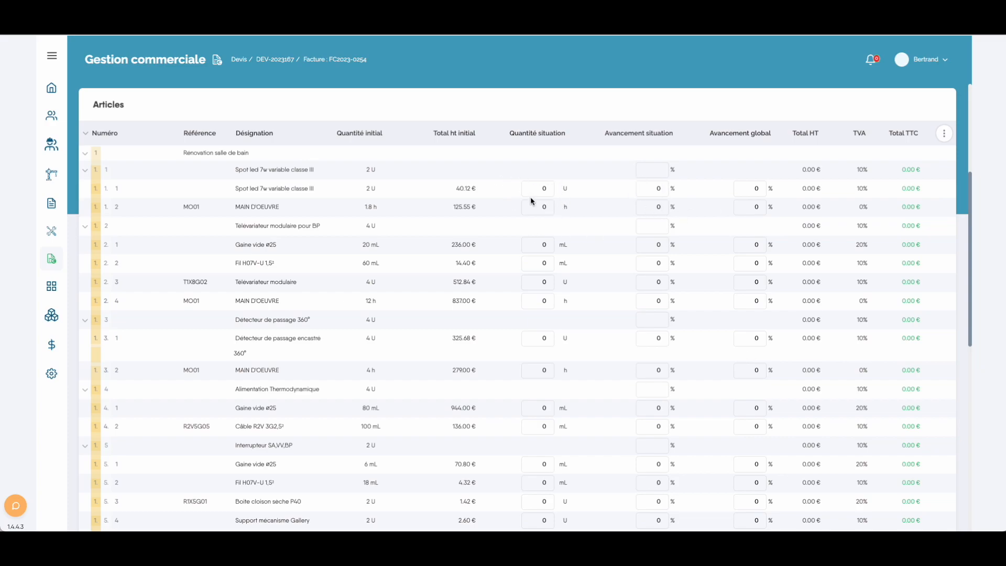
{"action": "left_click", "coordinate": [661, 170]}
{"action": "type", "text": "30"}
{"action": "left_click", "coordinate": [645, 223]}
{"action": "type", "text": "10"}
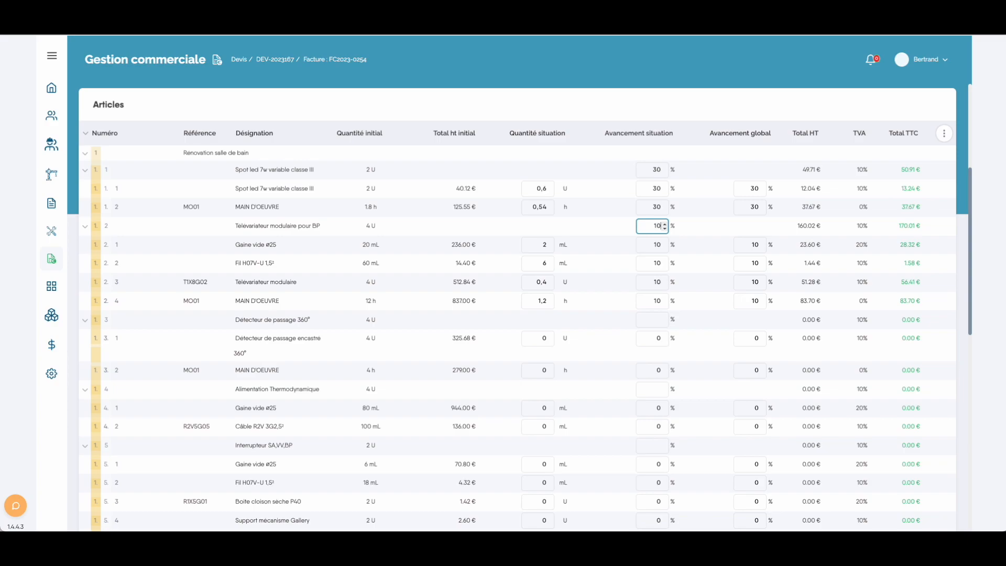
{"action": "left_click", "coordinate": [655, 319]}
{"action": "type", "text": "10"}
- Under Interrupteur SA,VV,BP, set the situation advancement to 30% for Gaine vide ø25 and Fil H07V-U, 20% for Boite cloison and 10% for Support mécanisme
{"action": "scroll", "coordinate": [657, 378], "scroll_direction": "down", "scroll_amount": 2}
{"action": "left_click", "coordinate": [645, 373]}
{"action": "type", "text": "30"}
{"action": "left_click", "coordinate": [661, 390]}
{"action": "type", "text": "30"}
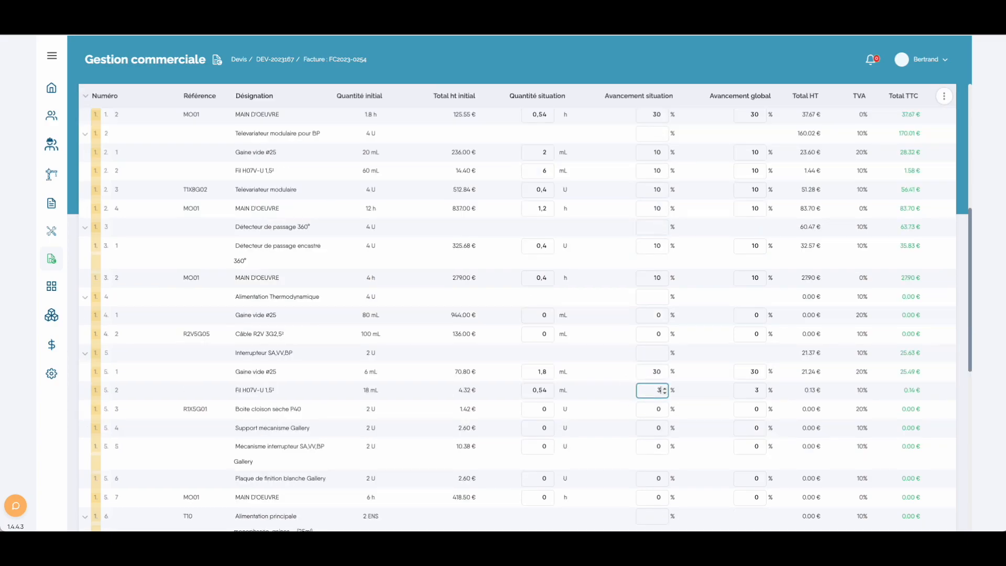
{"action": "left_click", "coordinate": [648, 406]}
{"action": "type", "text": "20"}
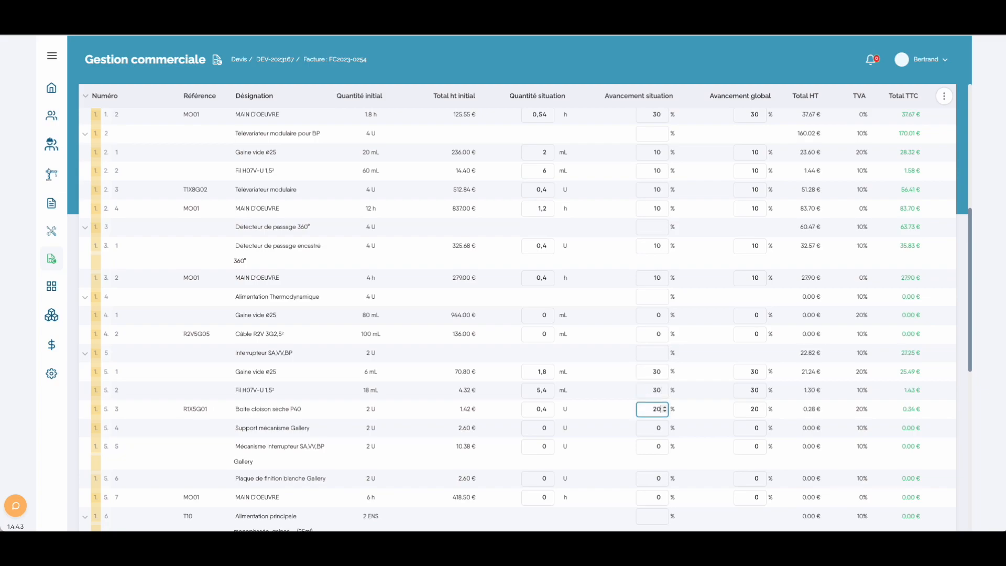
{"action": "left_click", "coordinate": [653, 428]}
{"action": "type", "text": "10"}
- Set the situation quantity of Gaine vide ø40 to 20 mL and validate the detailed situation invoice
{"action": "scroll", "coordinate": [601, 455], "scroll_direction": "down", "scroll_amount": 2}
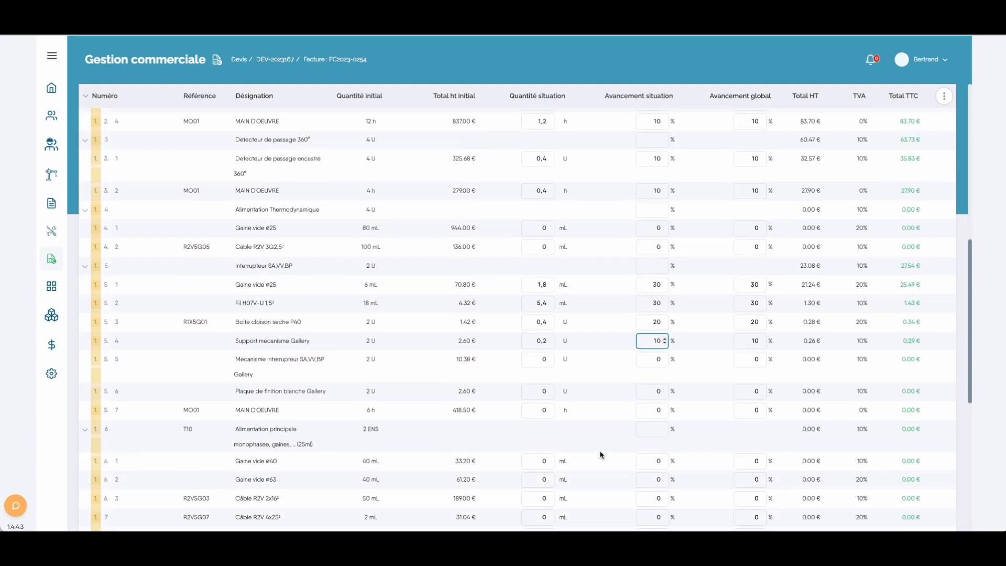
{"action": "scroll", "coordinate": [602, 451], "scroll_direction": "down", "scroll_amount": 2}
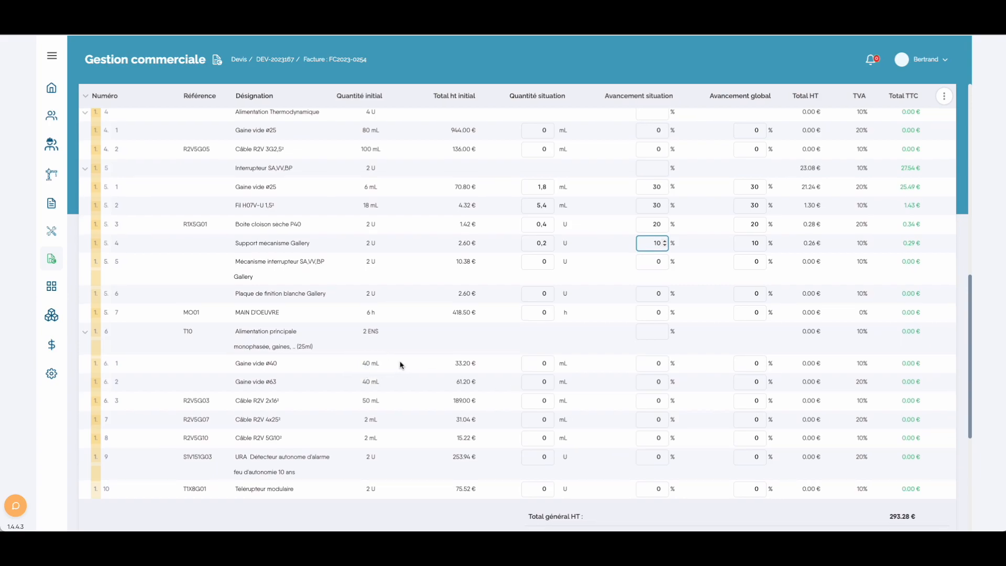
{"action": "left_click", "coordinate": [530, 363]}
{"action": "type", "text": "20"}
{"action": "left_click", "coordinate": [618, 367]}
{"action": "scroll", "coordinate": [735, 373], "scroll_direction": "up", "scroll_amount": 10}
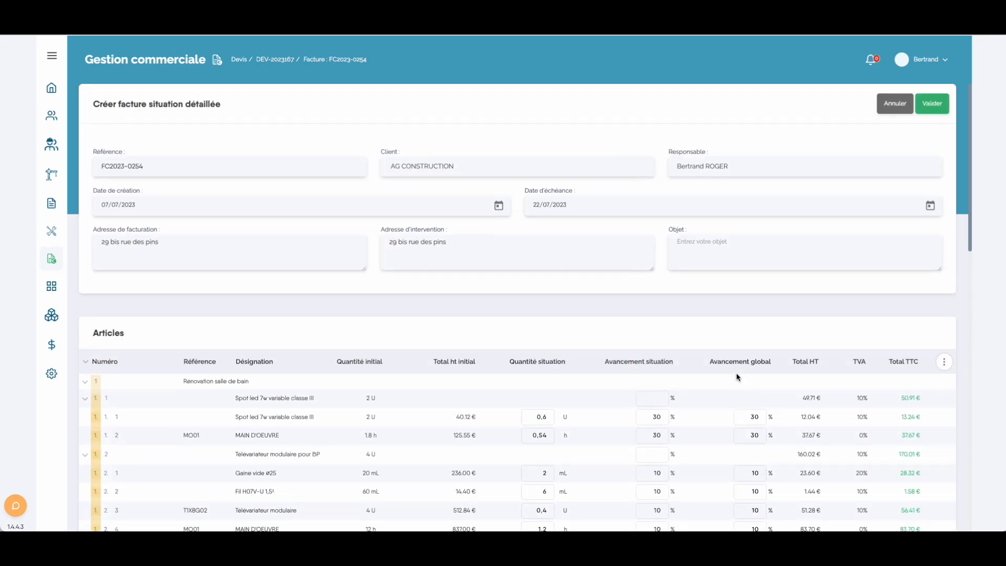
{"action": "left_click", "coordinate": [932, 104]}
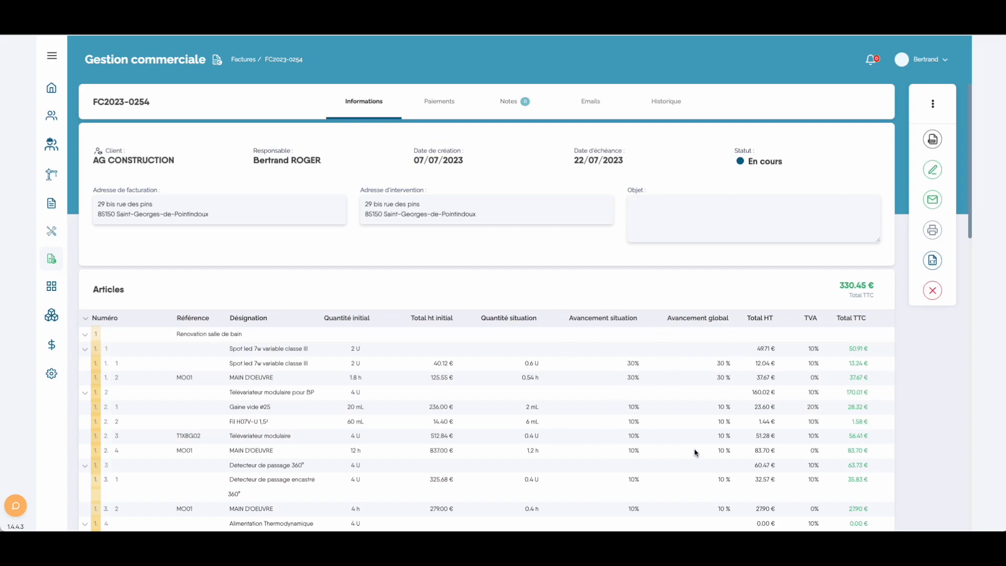
- Modify the detailed situation invoice by setting the Alimentation principale monophasée group's situation advancement to 40%, and validate the change
{"action": "left_click", "coordinate": [933, 170]}
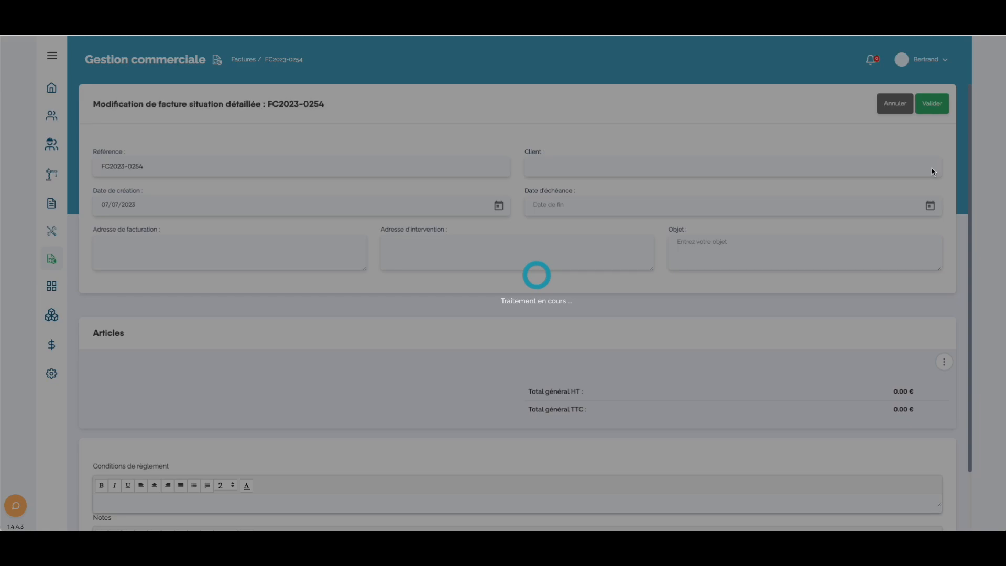
{"action": "scroll", "coordinate": [720, 405], "scroll_direction": "down", "scroll_amount": 4}
{"action": "scroll", "coordinate": [720, 404], "scroll_direction": "down", "scroll_amount": 5}
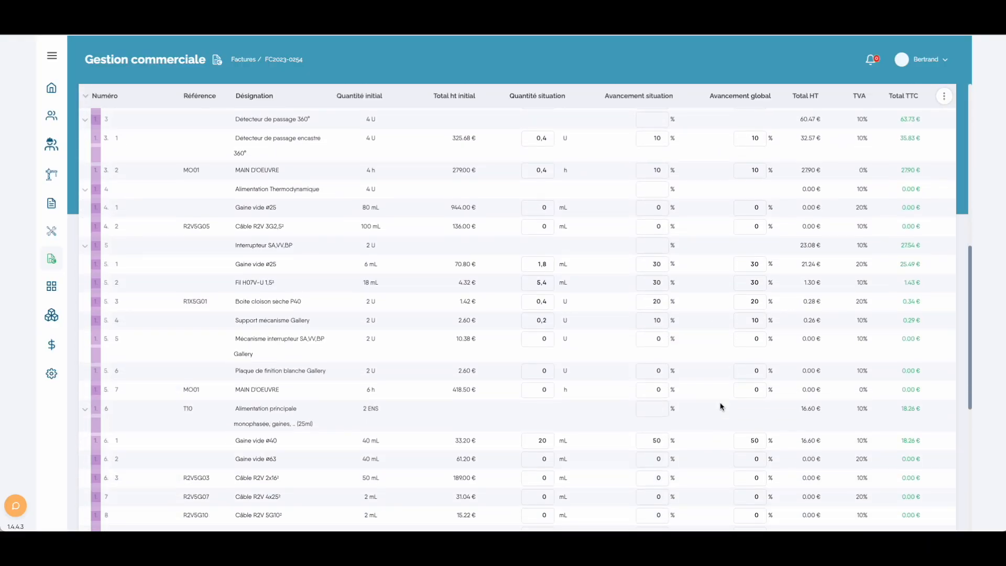
{"action": "left_click", "coordinate": [645, 408]}
{"action": "key", "text": "Return"}
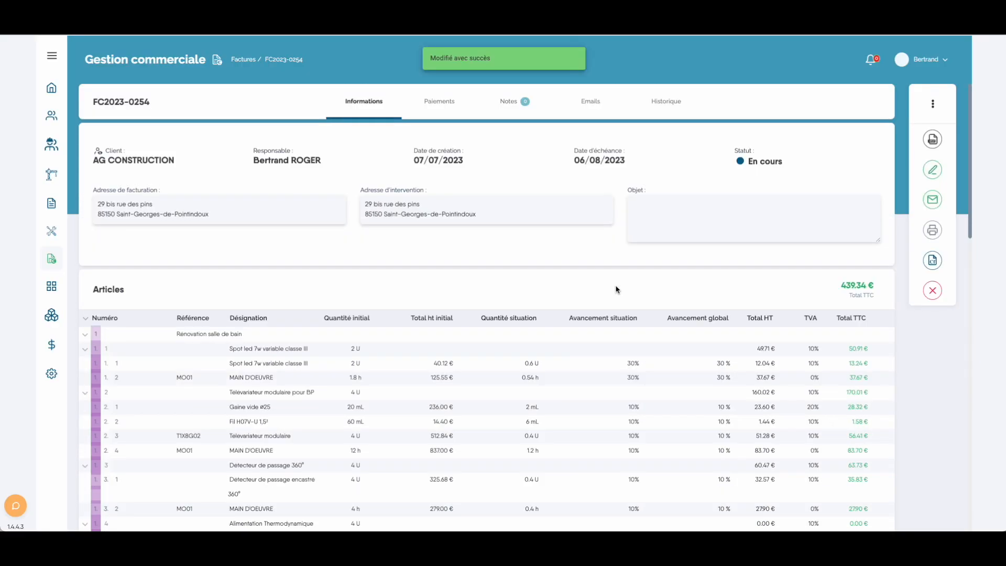
- Return to the linked quote and start a second detailed situation invoice from it
{"action": "scroll", "coordinate": [608, 286], "scroll_direction": "down", "scroll_amount": 15}
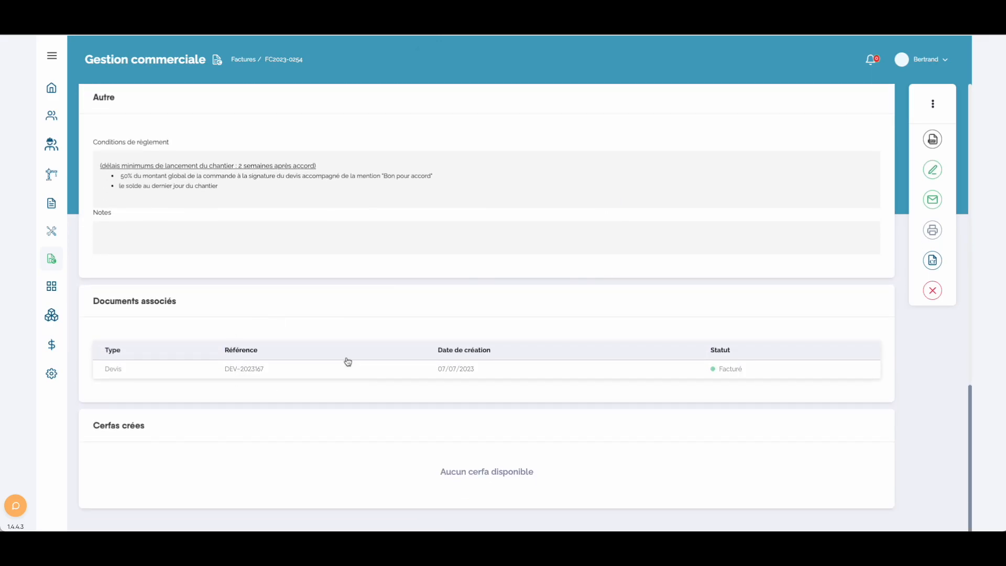
{"action": "left_click", "coordinate": [252, 371]}
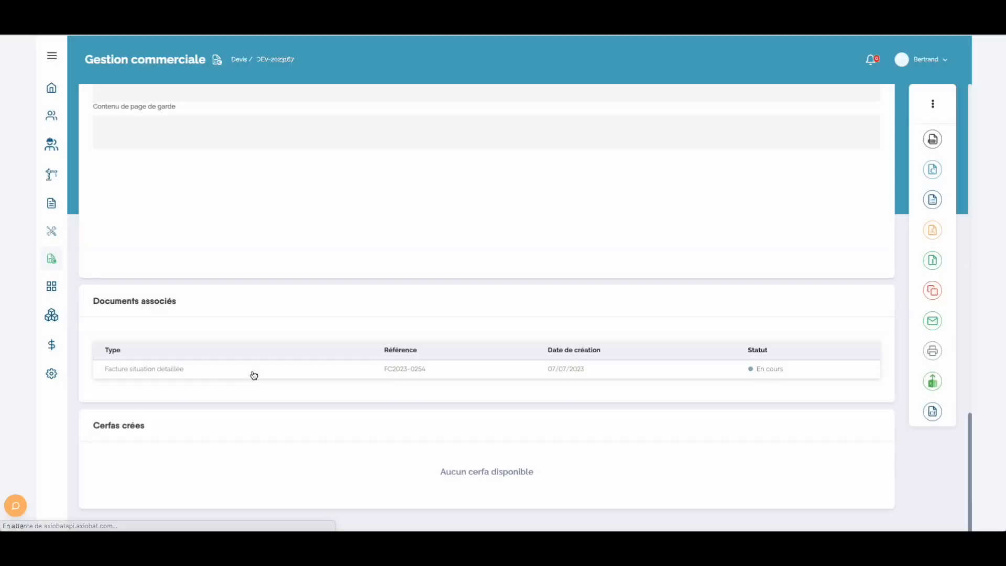
{"action": "left_click", "coordinate": [932, 104]}
{"action": "left_click", "coordinate": [867, 214]}
- Set the situation advancement to 30% for Spot led and Télévariateur modulaire and 10% for Détecteur de passage 360°, and validate the second invoice
{"action": "scroll", "coordinate": [658, 257], "scroll_direction": "up", "scroll_amount": 6}
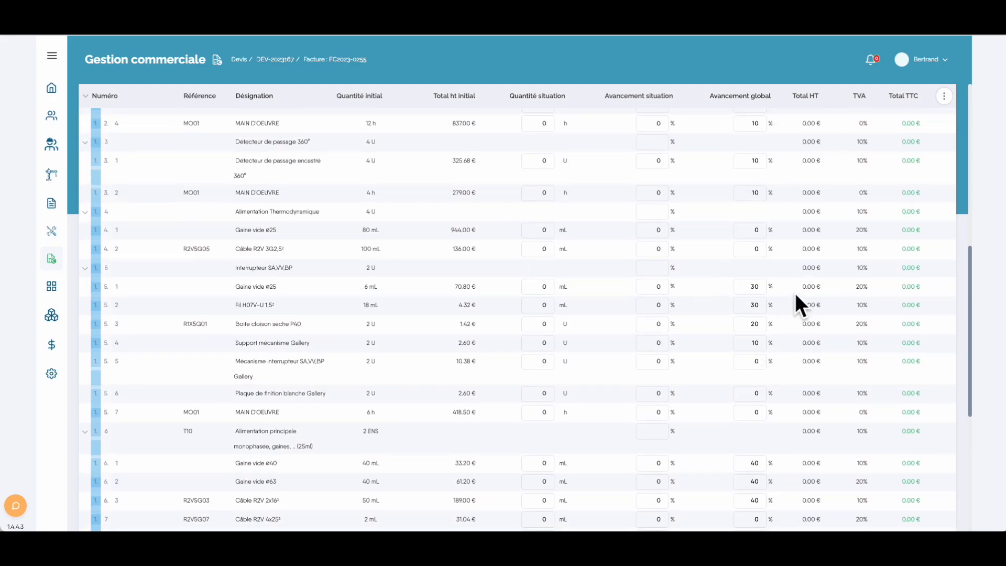
{"action": "scroll", "coordinate": [717, 307], "scroll_direction": "up", "scroll_amount": 6}
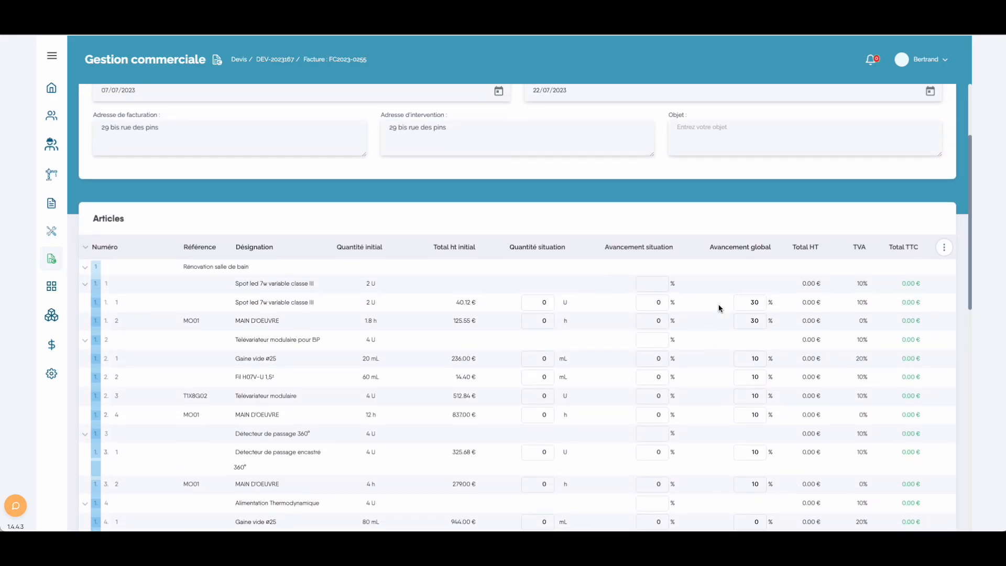
{"action": "left_click", "coordinate": [654, 307]}
{"action": "type", "text": "30"}
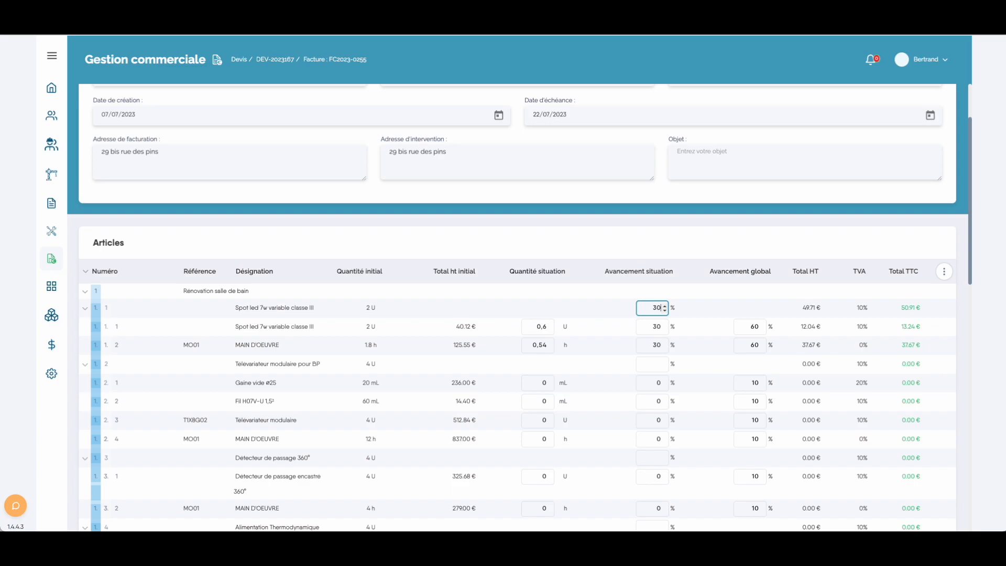
{"action": "left_click", "coordinate": [644, 362]}
{"action": "type", "text": "30"}
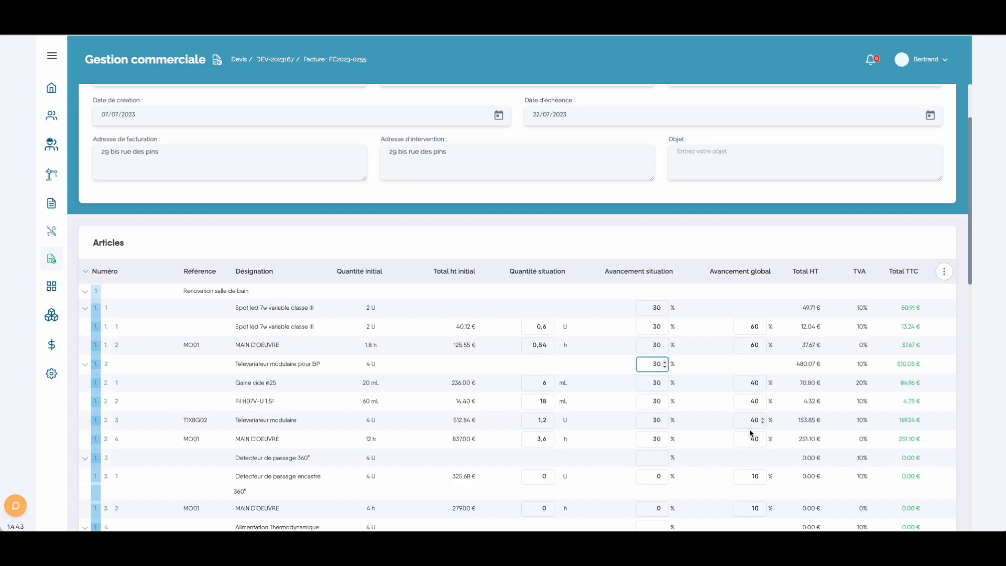
{"action": "scroll", "coordinate": [744, 432], "scroll_direction": "down", "scroll_amount": 1}
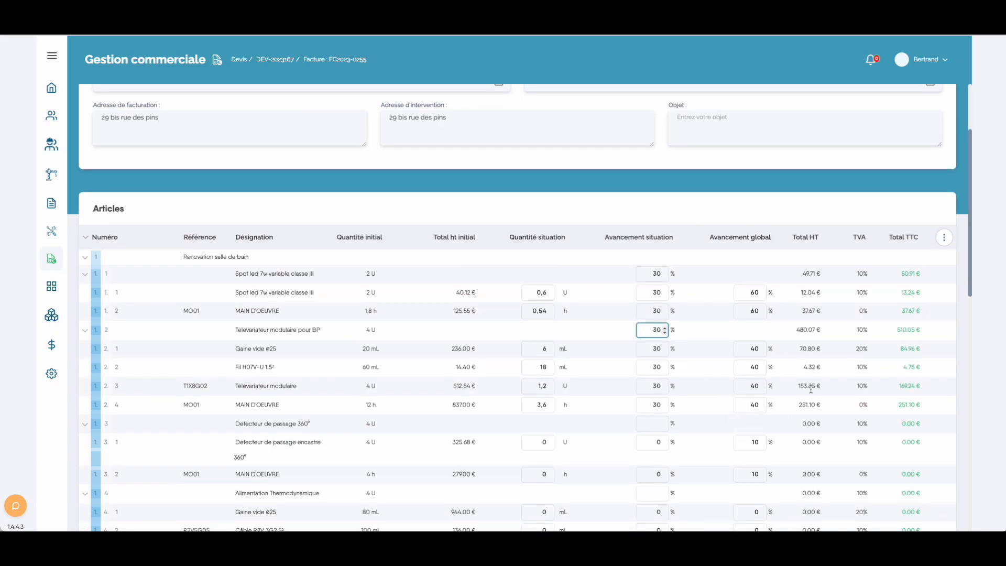
{"action": "scroll", "coordinate": [739, 388], "scroll_direction": "down", "scroll_amount": 2}
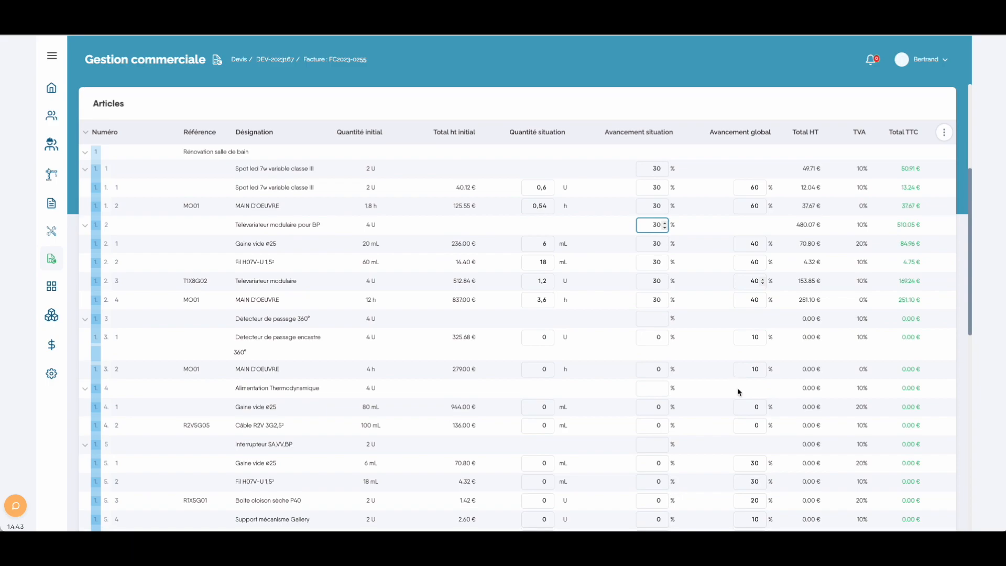
{"action": "left_click", "coordinate": [654, 319]}
{"action": "type", "text": "10"}
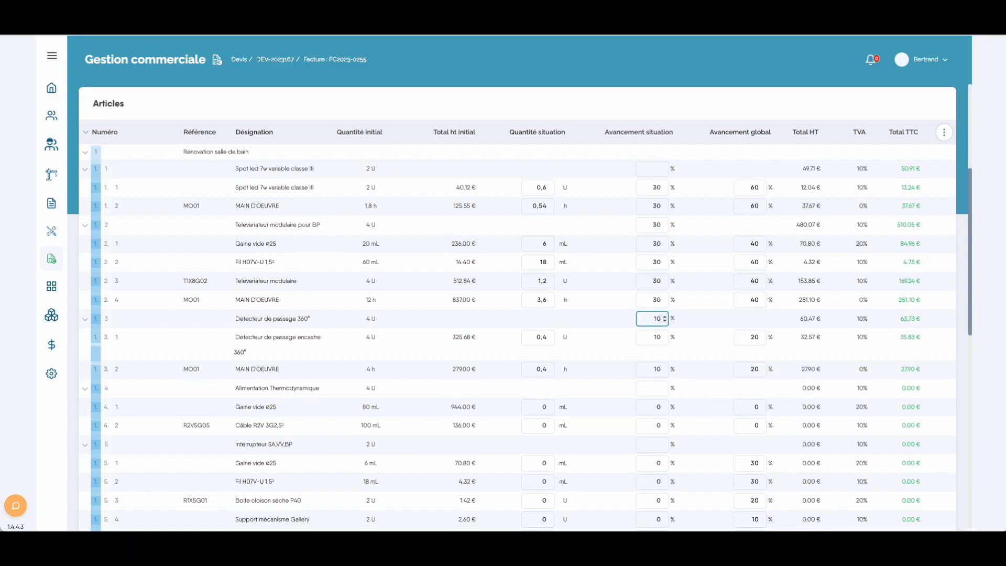
{"action": "scroll", "coordinate": [722, 317], "scroll_direction": "up", "scroll_amount": 5}
{"action": "left_click", "coordinate": [930, 104]}
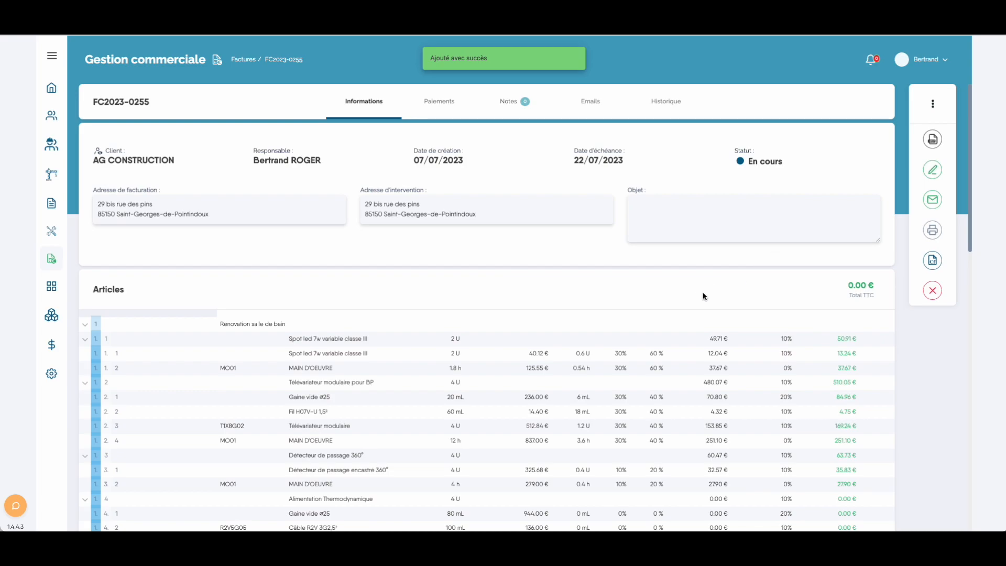
- Return to the linked quote and review the two detailed situation invoices among its associated documents
{"action": "scroll", "coordinate": [702, 291], "scroll_direction": "down", "scroll_amount": 15}
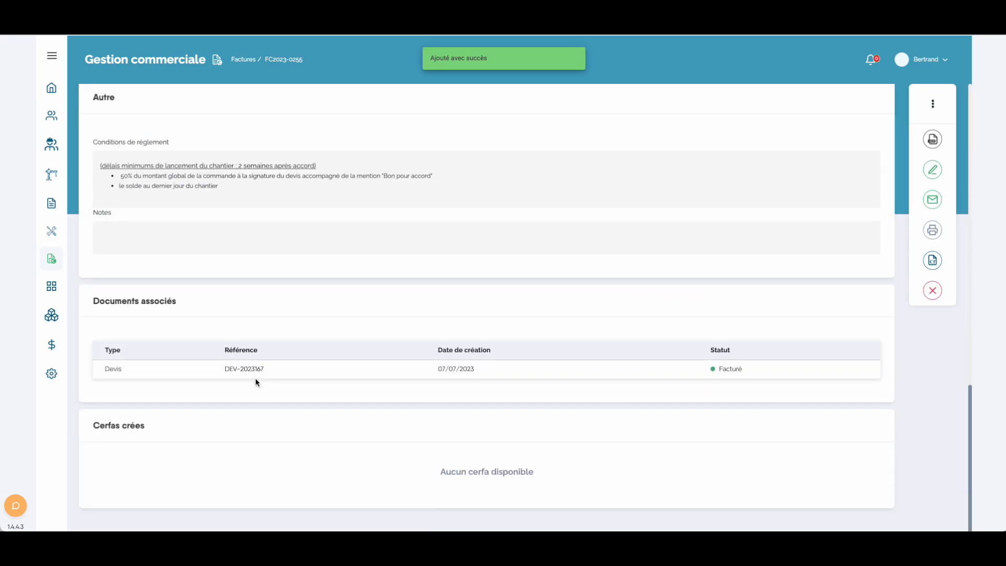
{"action": "left_click", "coordinate": [285, 368]}
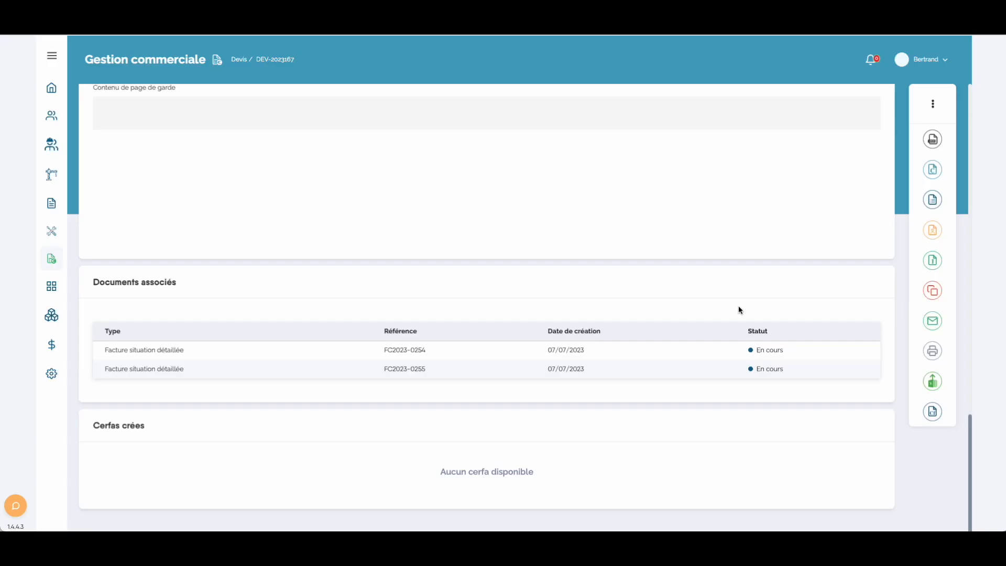
{"action": "scroll", "coordinate": [725, 234], "scroll_direction": "up", "scroll_amount": 10}
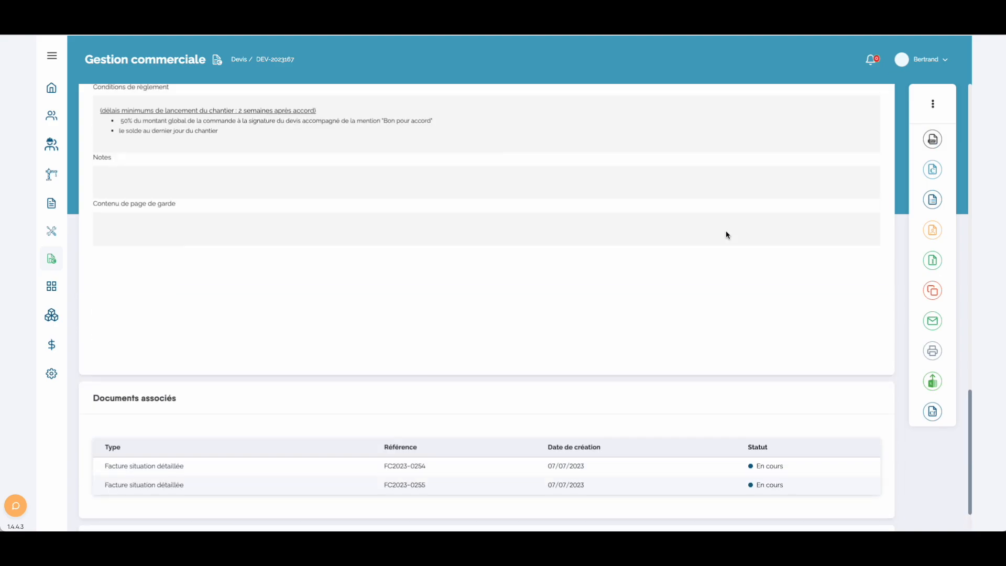
- Generate the closing invoice (facture de clôture) from the quote, check its remaining line advancements, and validate it
{"action": "scroll", "coordinate": [727, 231], "scroll_direction": "up", "scroll_amount": 1}
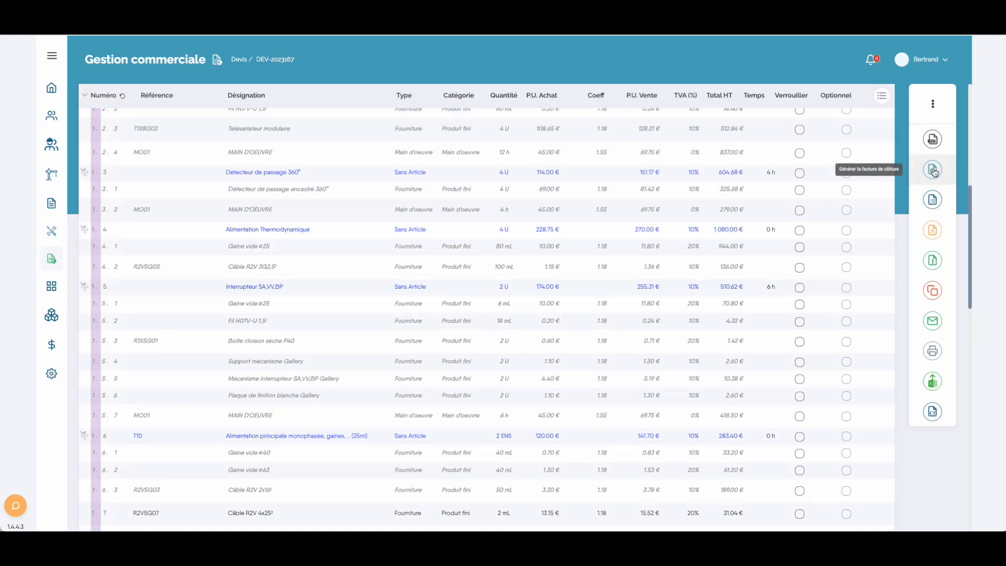
{"action": "left_click", "coordinate": [932, 103]}
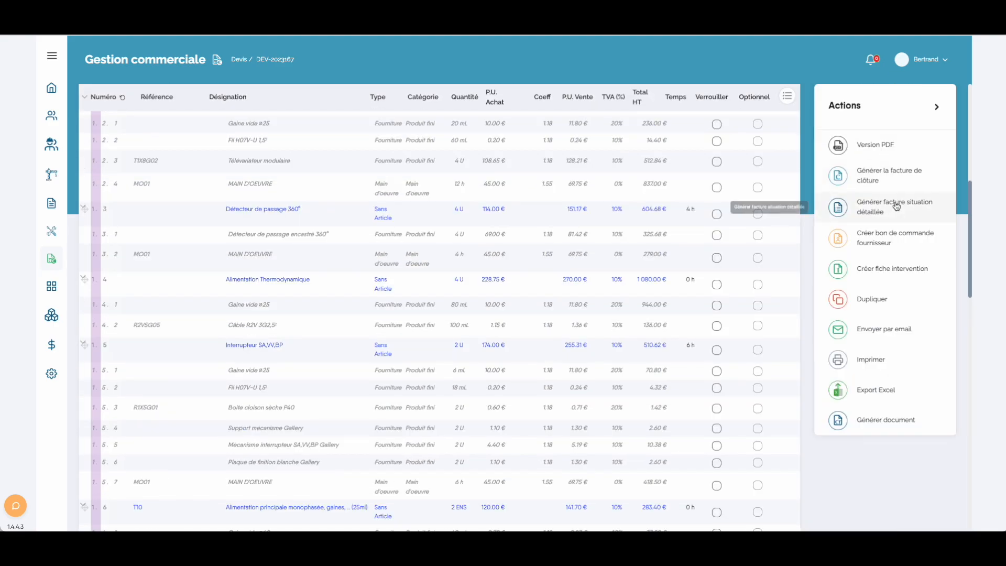
{"action": "left_click", "coordinate": [868, 176]}
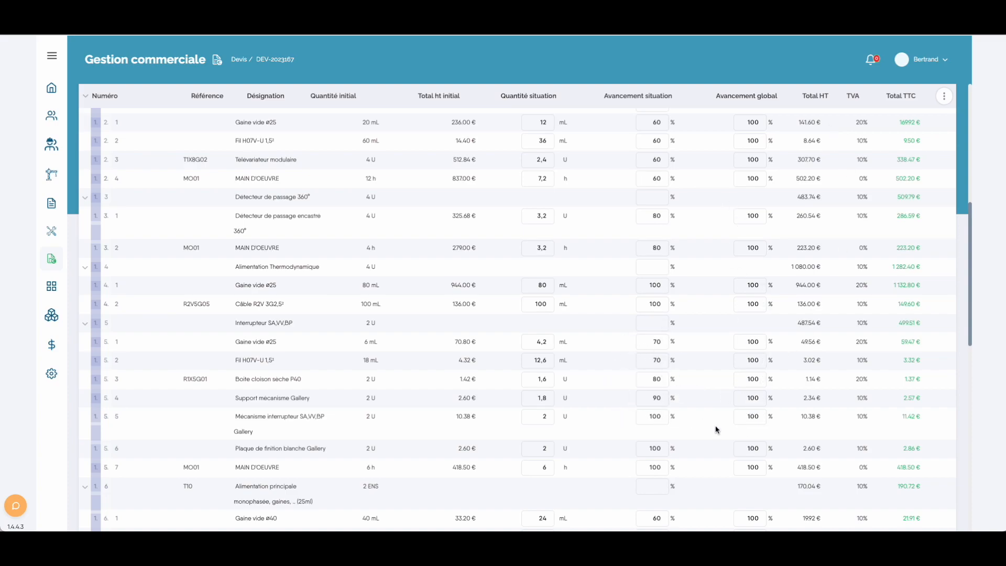
{"action": "scroll", "coordinate": [717, 424], "scroll_direction": "down", "scroll_amount": 15}
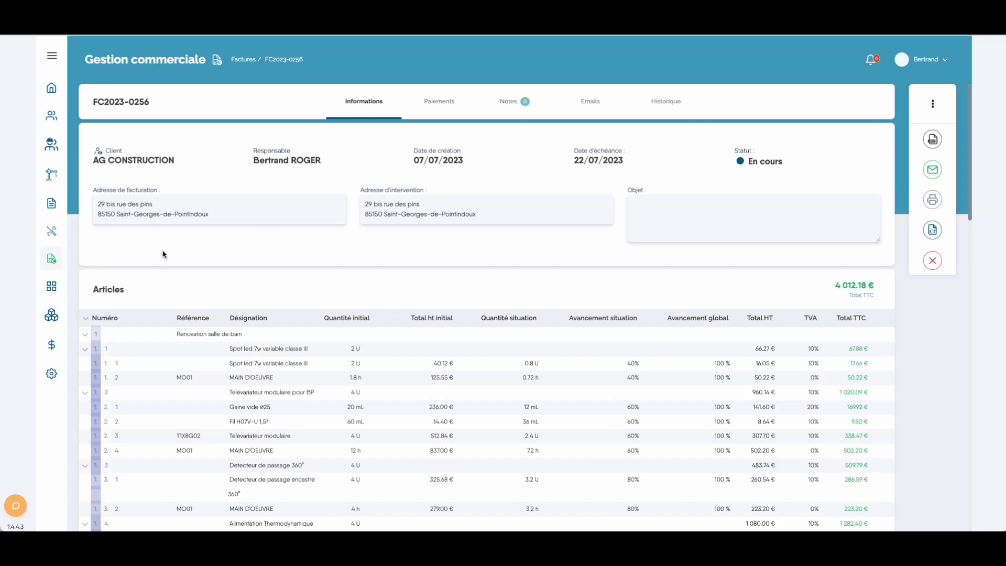
- Return to the quotes list, duplicate the second quote, DEV-2023166, for the third client in the selection list, and validate the new quote
{"action": "mouse_move", "coordinate": [52, 266]}
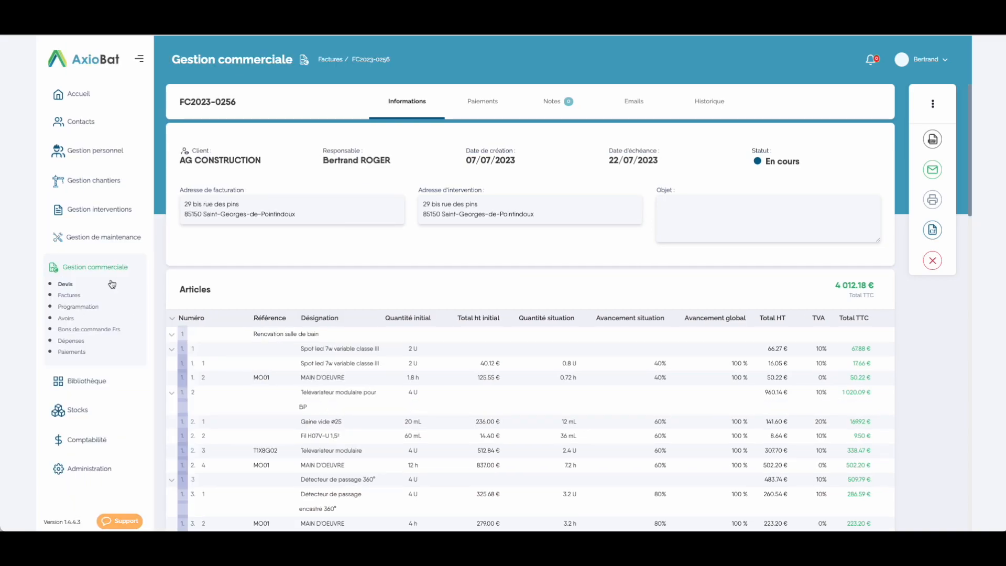
{"action": "left_click", "coordinate": [66, 284]}
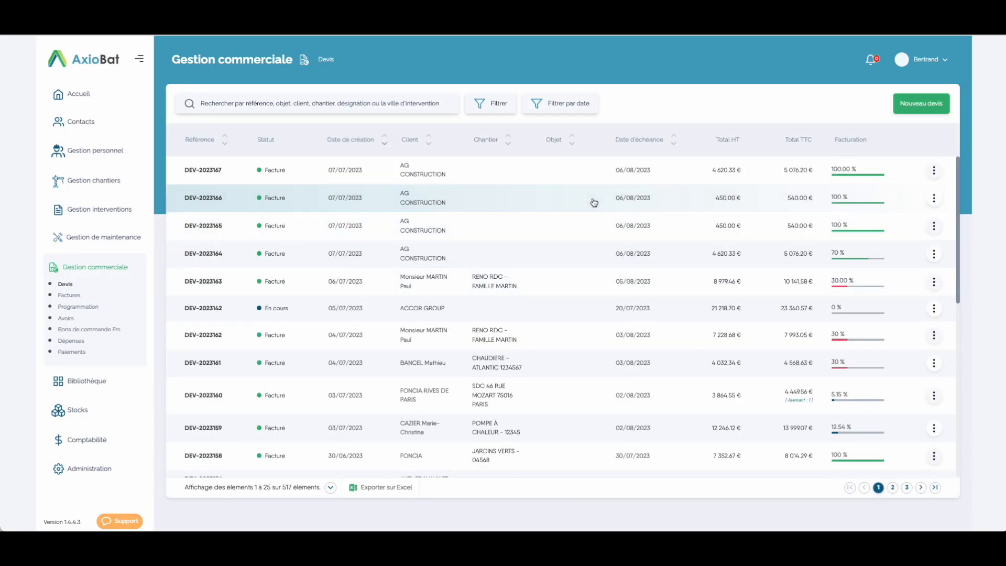
{"action": "mouse_move", "coordinate": [926, 199]}
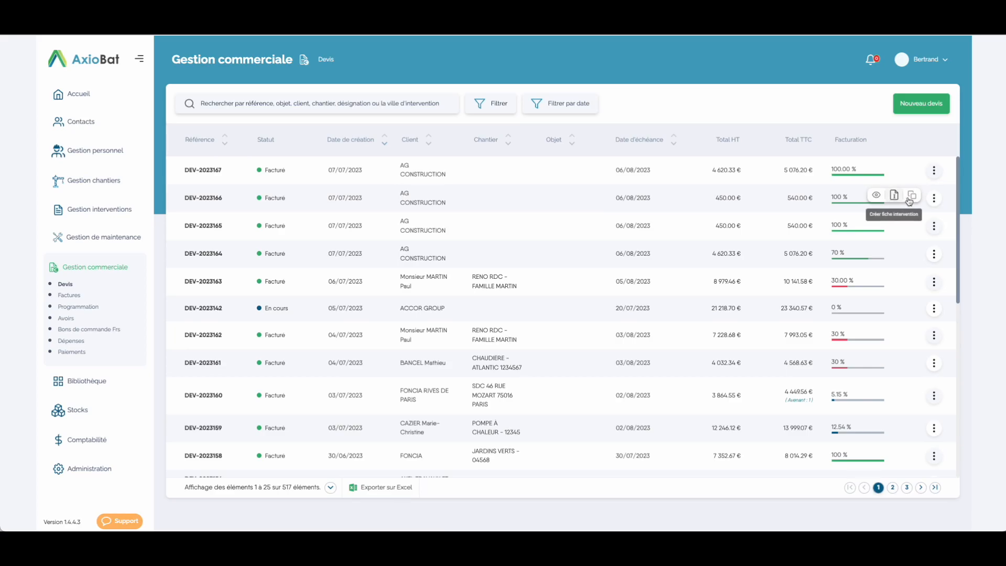
{"action": "left_click", "coordinate": [911, 195]}
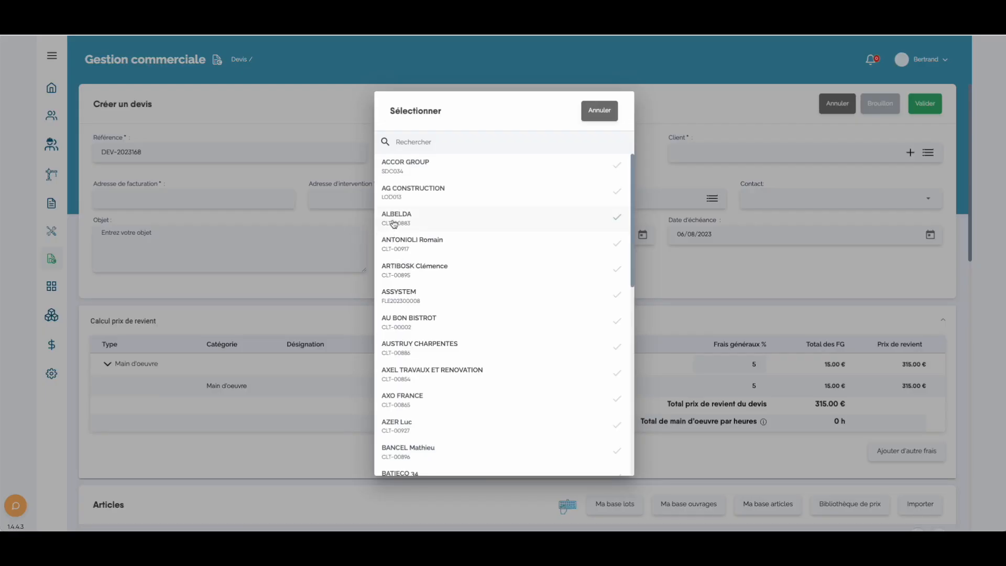
{"action": "left_click", "coordinate": [394, 220]}
{"action": "left_click", "coordinate": [928, 106]}
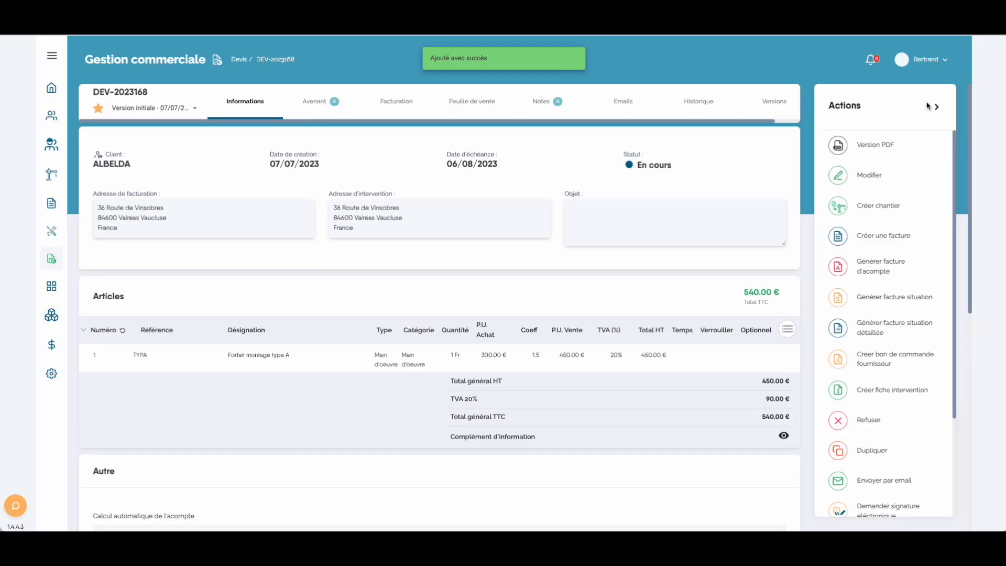
- Create an intervention sheet from the new quote and assign two staff members to it
{"action": "left_click", "coordinate": [885, 390]}
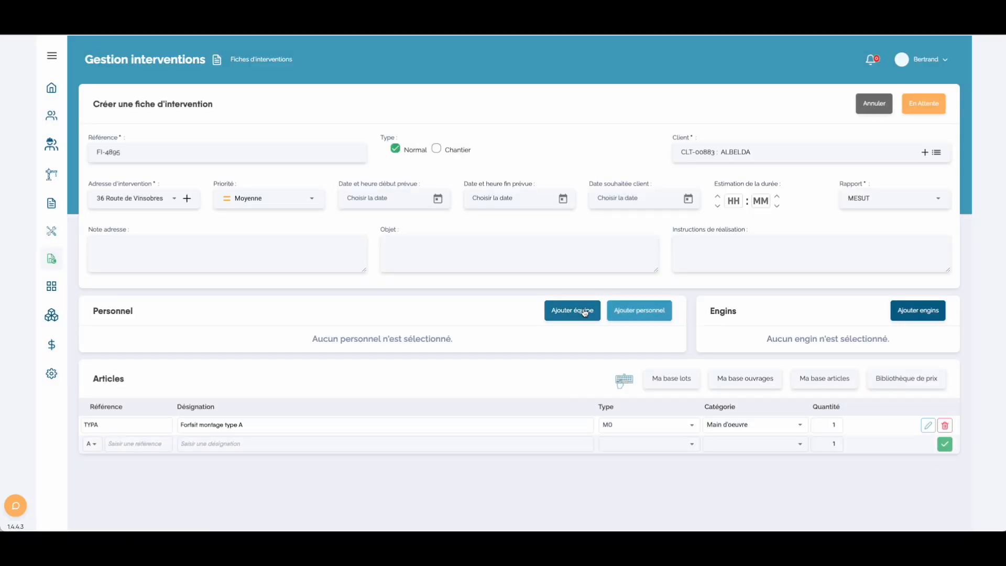
{"action": "left_click", "coordinate": [638, 311]}
{"action": "left_click", "coordinate": [308, 293]}
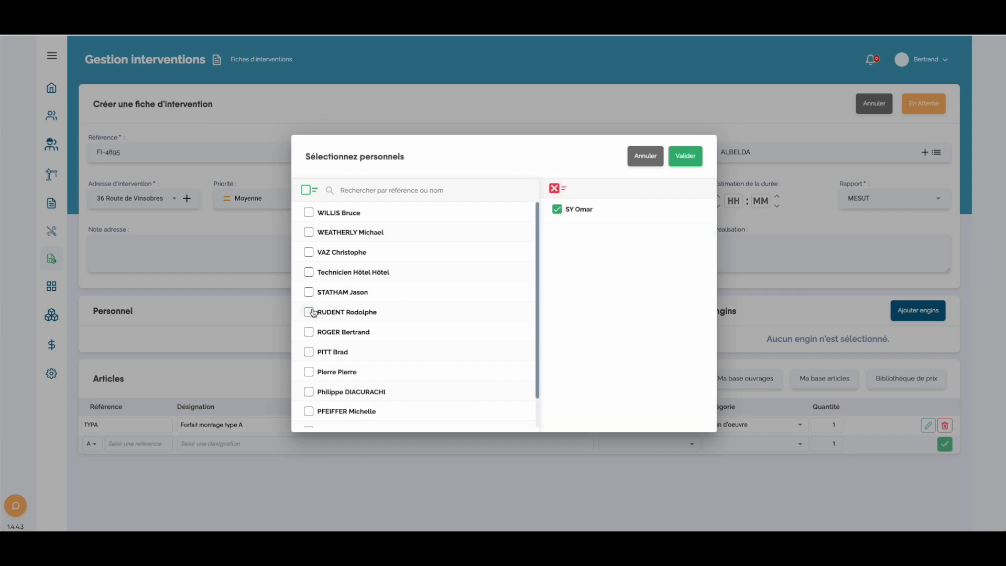
{"action": "left_click", "coordinate": [685, 156]}
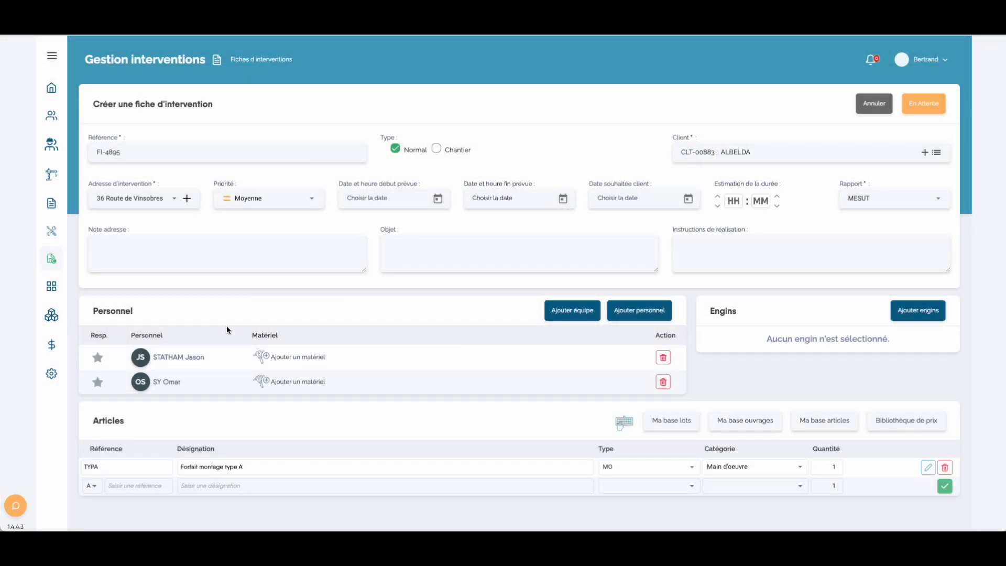
- Set the planned start to 07/07/2023 10:15 and end to 07/07/2023 13:16, and mark both assigned staff members as responsible
{"action": "left_click", "coordinate": [443, 202]}
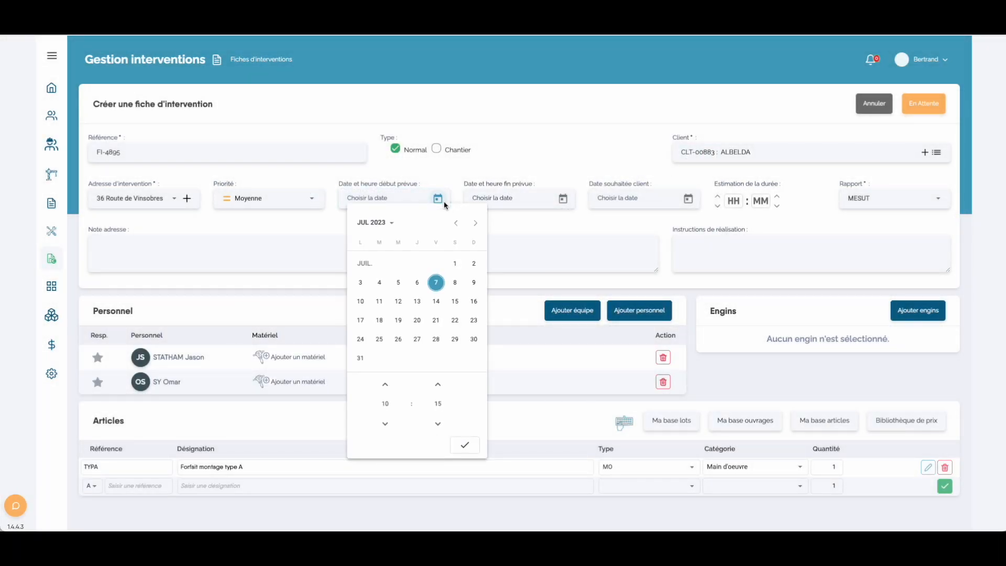
{"action": "left_click", "coordinate": [466, 448]}
{"action": "left_click", "coordinate": [588, 445]}
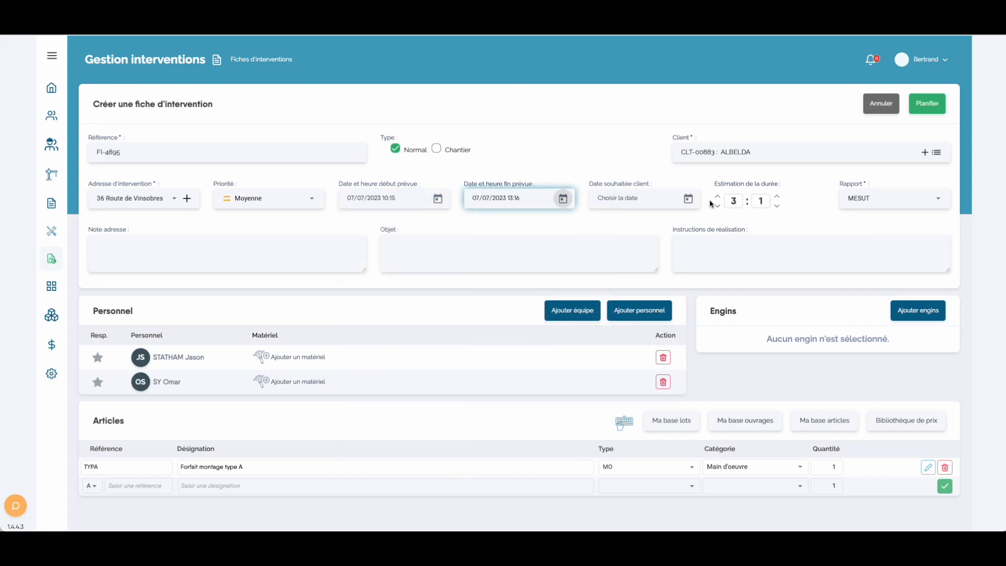
{"action": "left_click", "coordinate": [927, 103]}
{"action": "left_click", "coordinate": [97, 357]}
{"action": "left_click", "coordinate": [97, 381]}
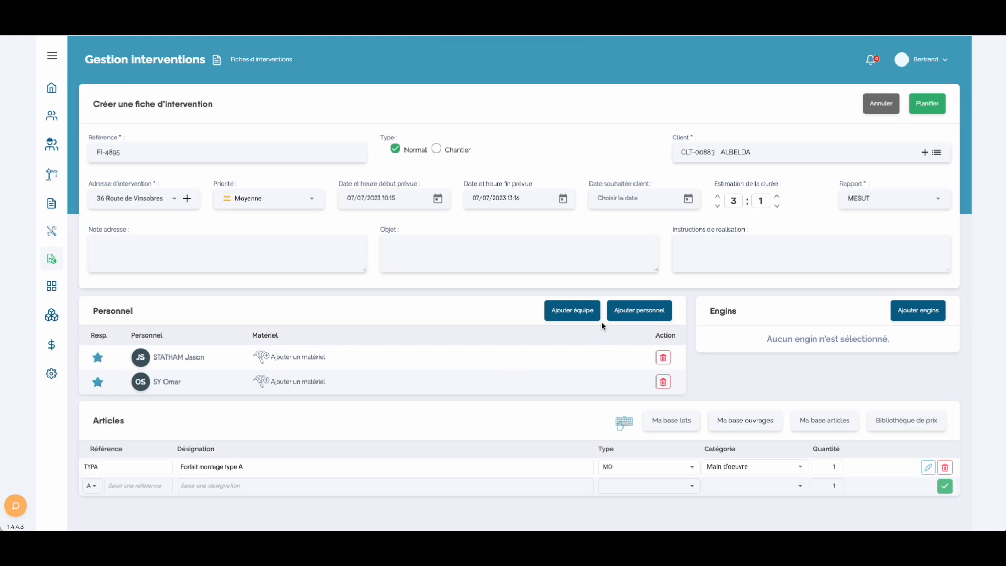
- Find and add a third staff member by name, plan the intervention, and validate the assignment of already booked resources
{"action": "left_click", "coordinate": [639, 310]}
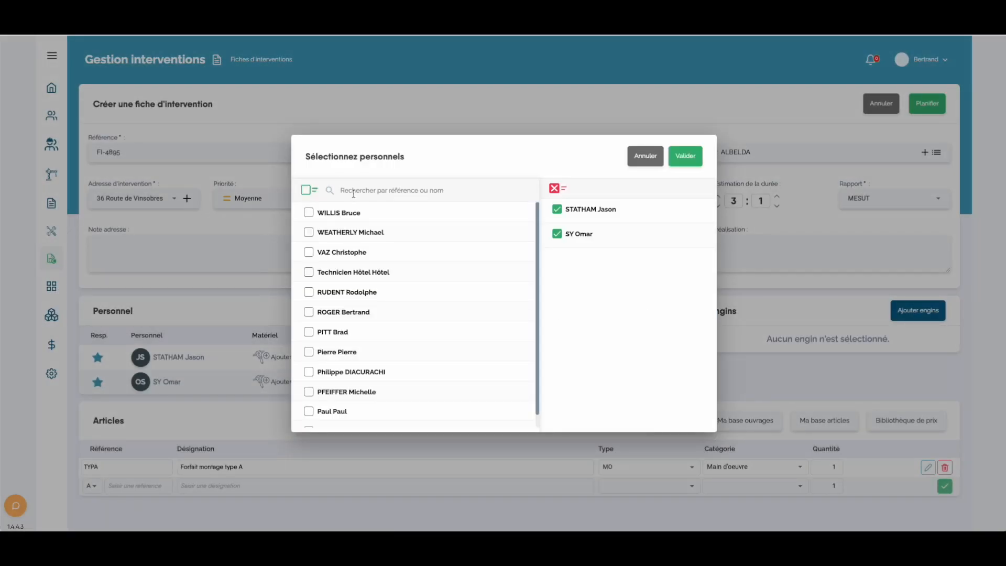
{"action": "left_click", "coordinate": [362, 190]}
{"action": "type", "text": "roger"}
{"action": "left_click", "coordinate": [309, 305]}
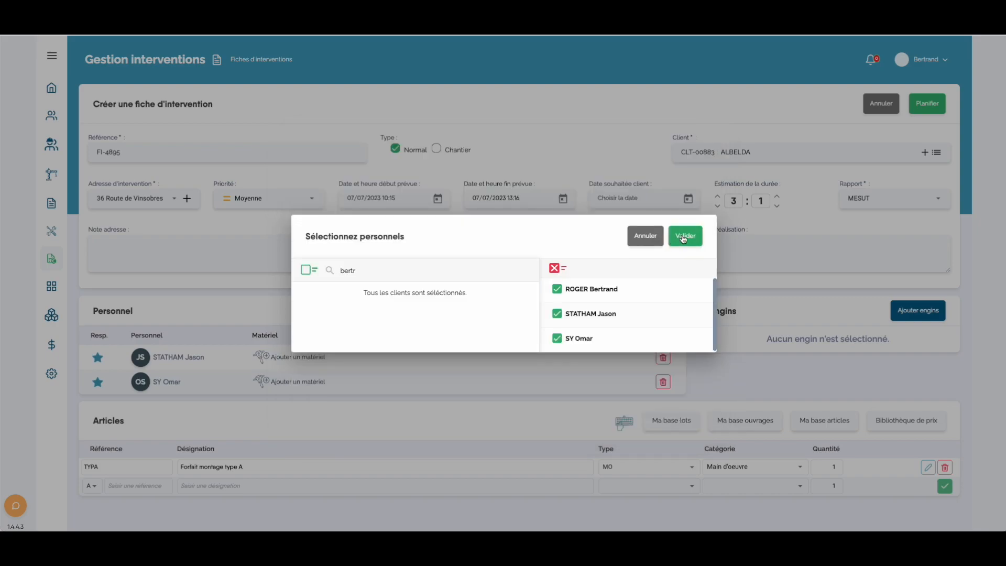
{"action": "left_click", "coordinate": [683, 236]}
{"action": "left_click", "coordinate": [913, 107]}
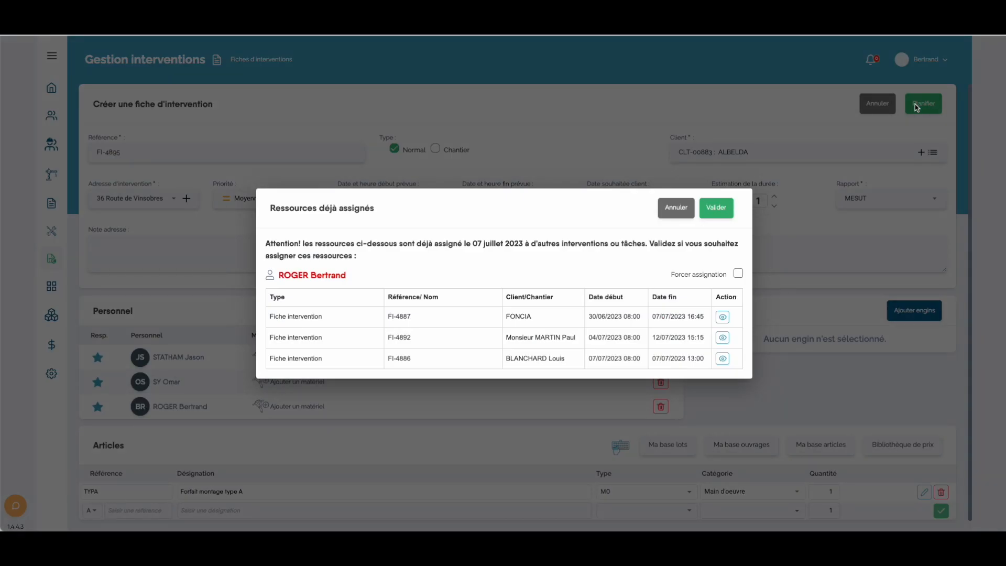
{"action": "left_click", "coordinate": [716, 208]}
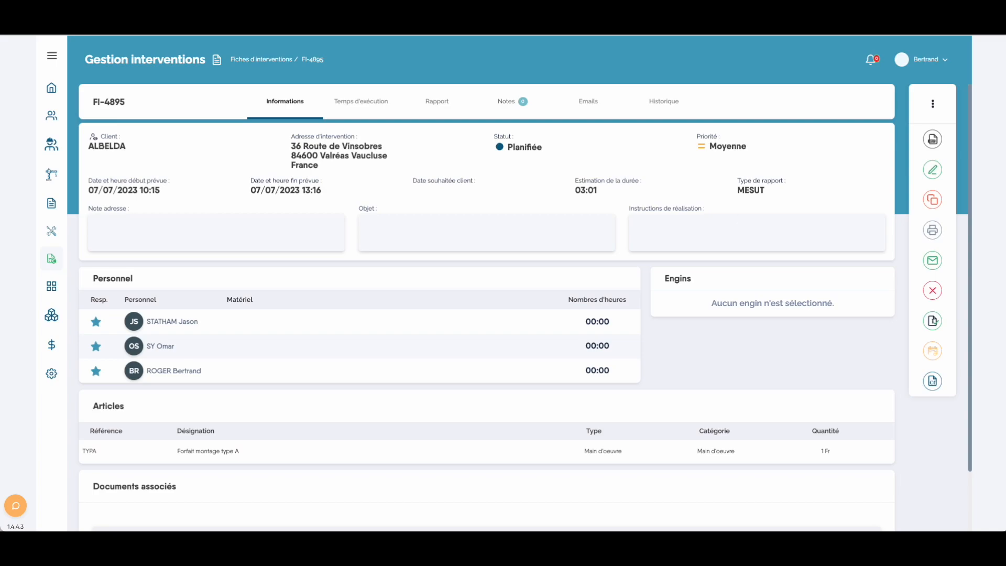
- Mark the planned intervention sheet as completed and confirm the change
{"action": "left_click", "coordinate": [933, 320]}
{"action": "left_click", "coordinate": [575, 343]}
{"action": "left_click", "coordinate": [582, 240]}
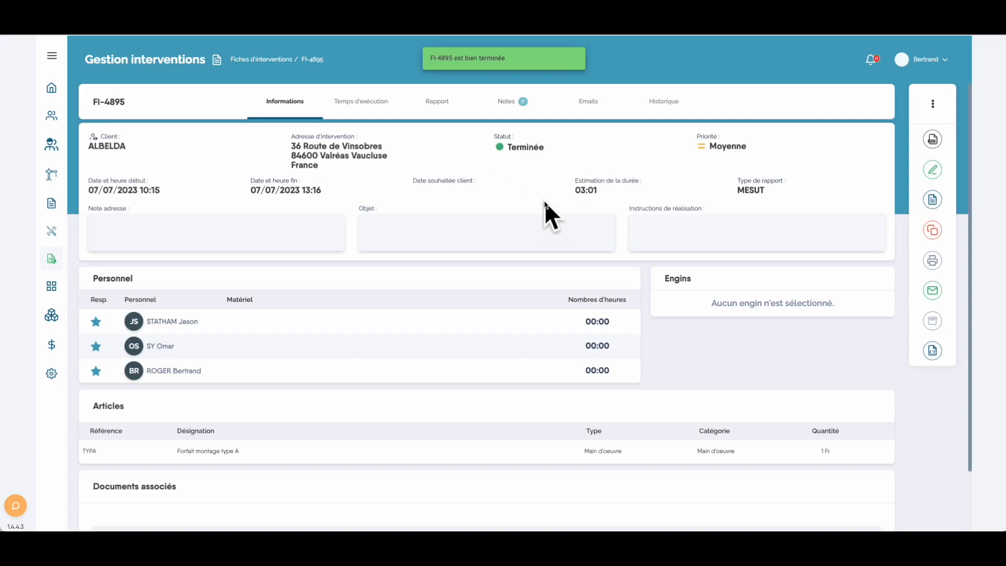
- Create an invoice covering both the completed intervention sheet and its associated quote, and validate it
{"action": "mouse_move", "coordinate": [892, 222]}
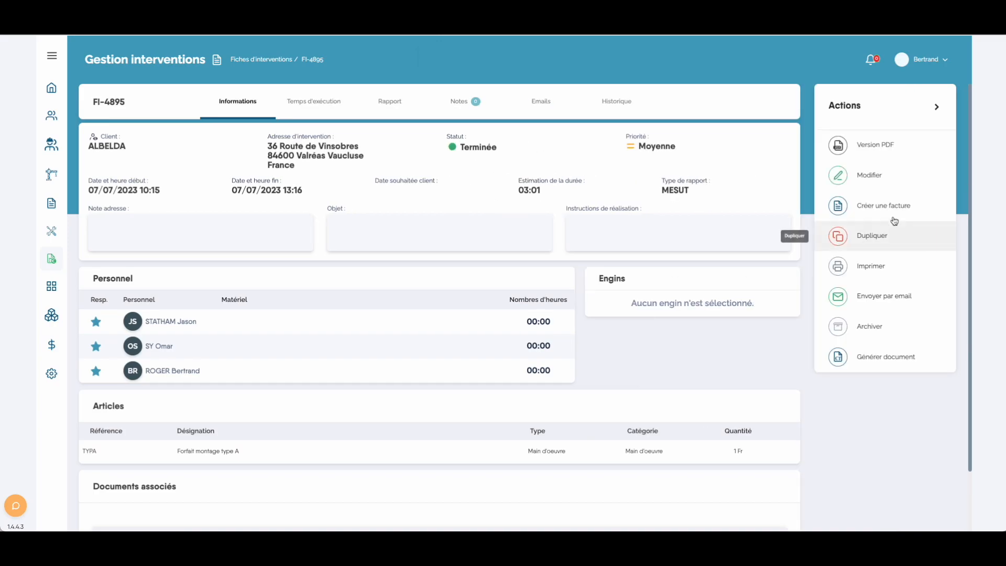
{"action": "left_click", "coordinate": [888, 207]}
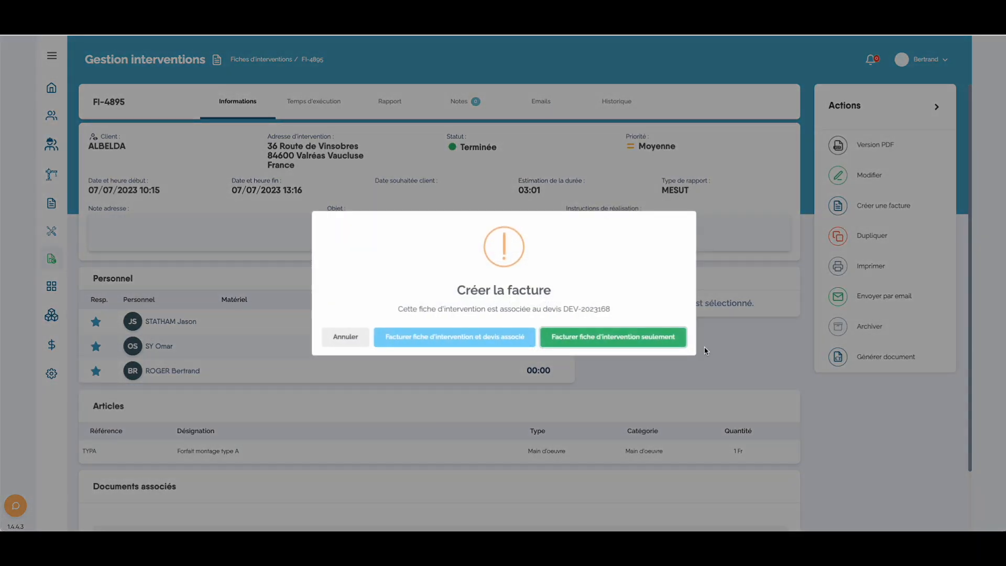
{"action": "left_click", "coordinate": [488, 347]}
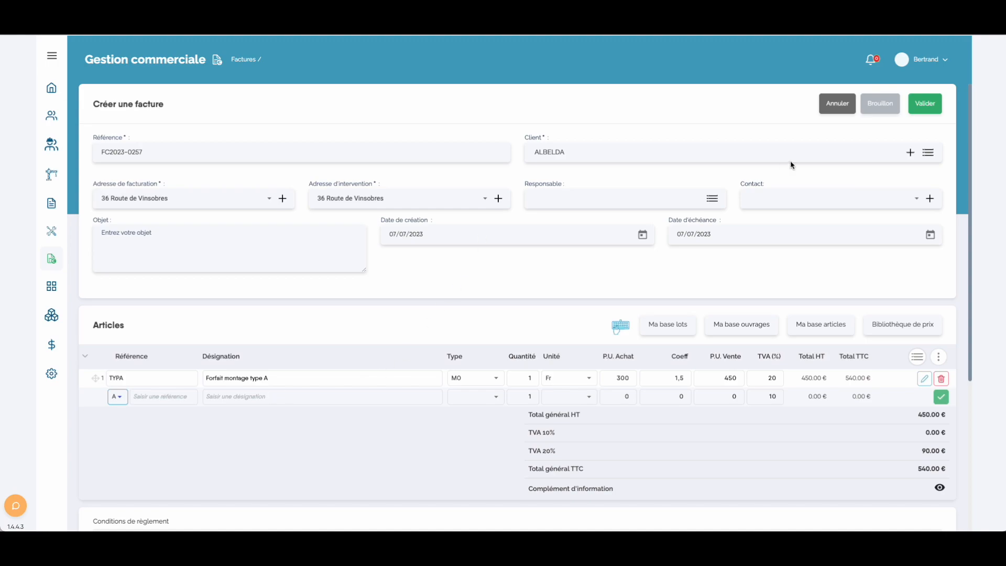
{"action": "left_click", "coordinate": [924, 103]}
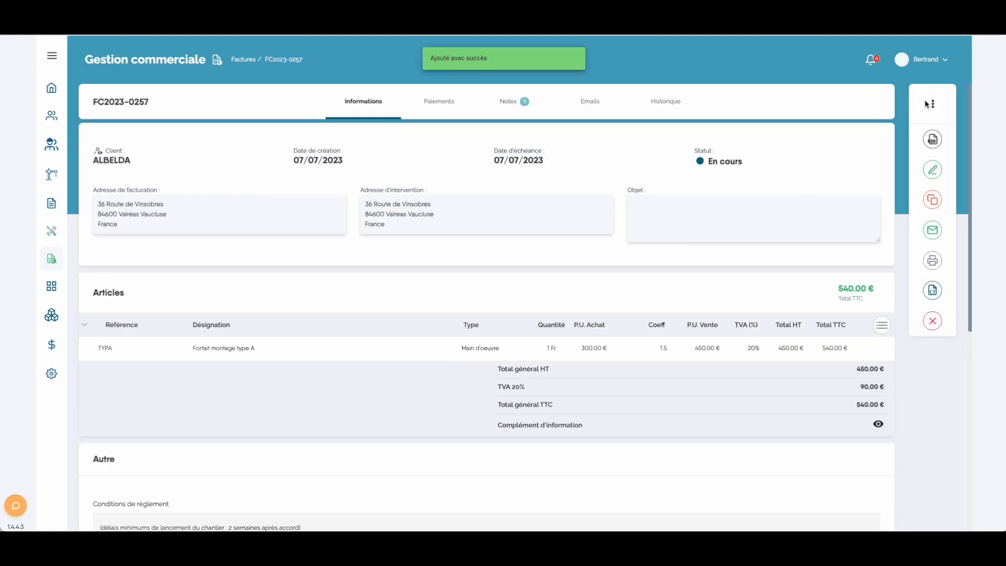